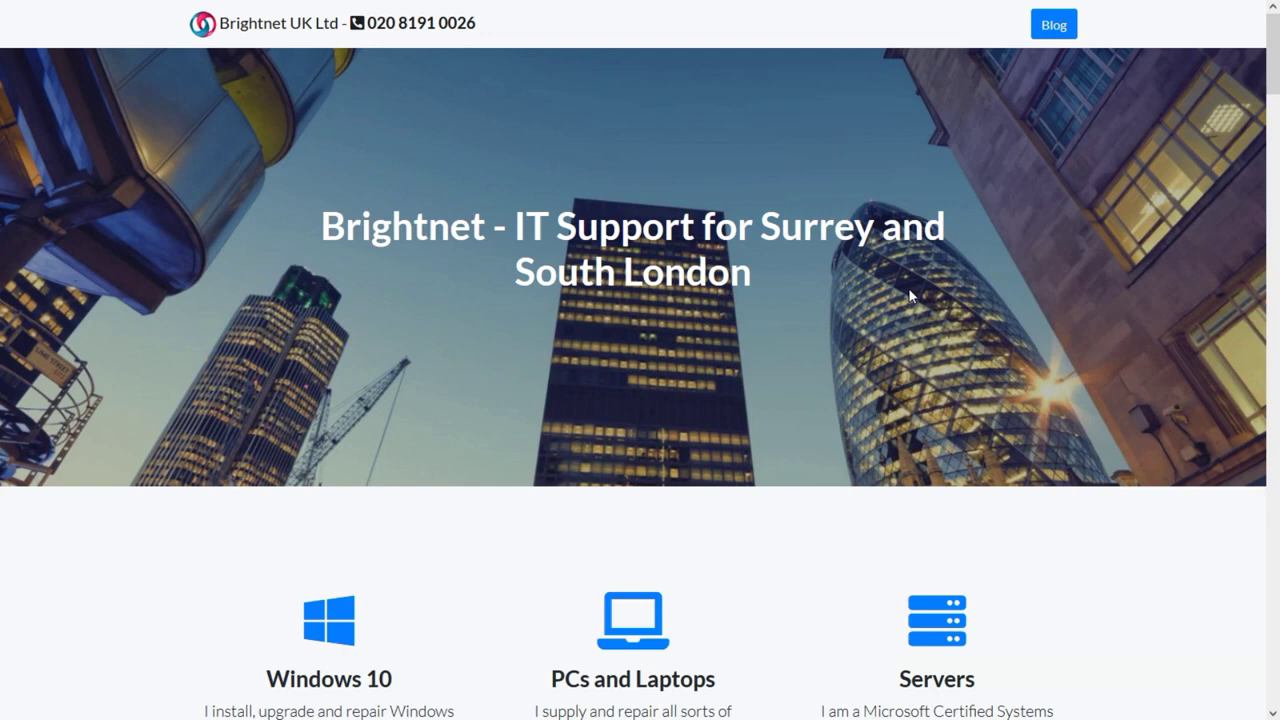
- Look through the services and experience sections of the Brightnet IT support home page, down to Networks and Servers
scroll(908, 296, "down", 5)
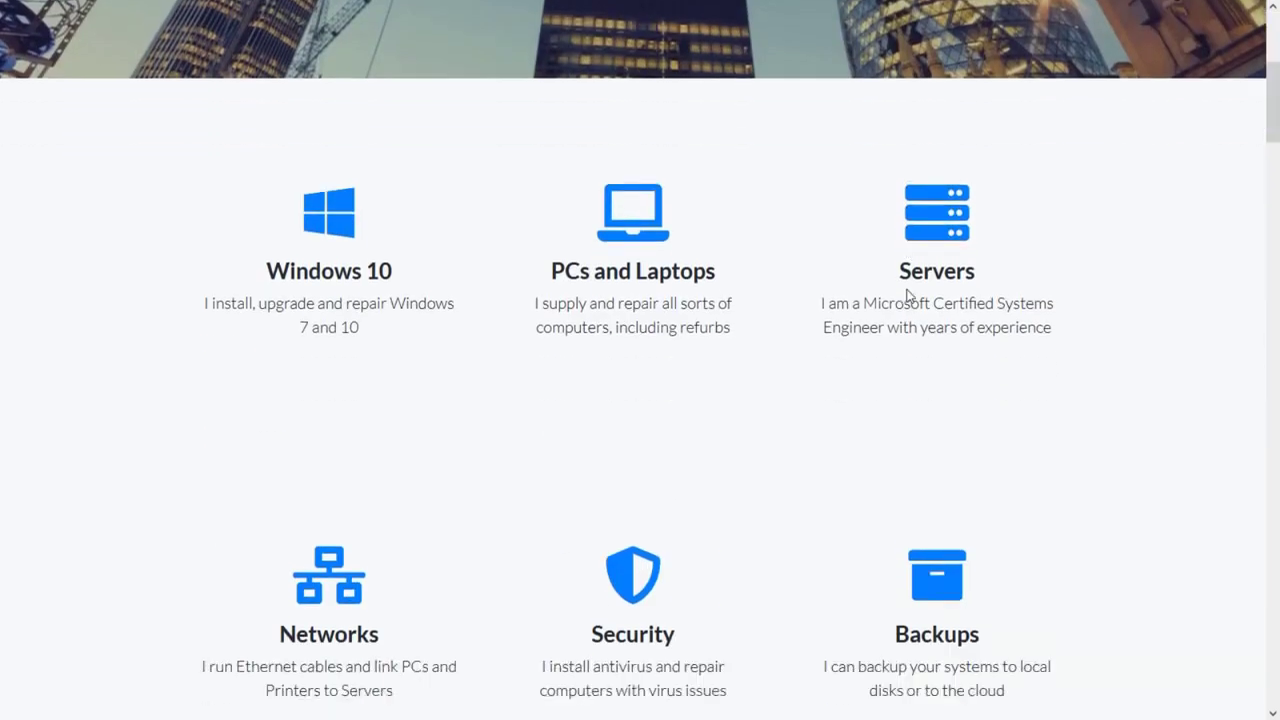
scroll(908, 296, "down", 1)
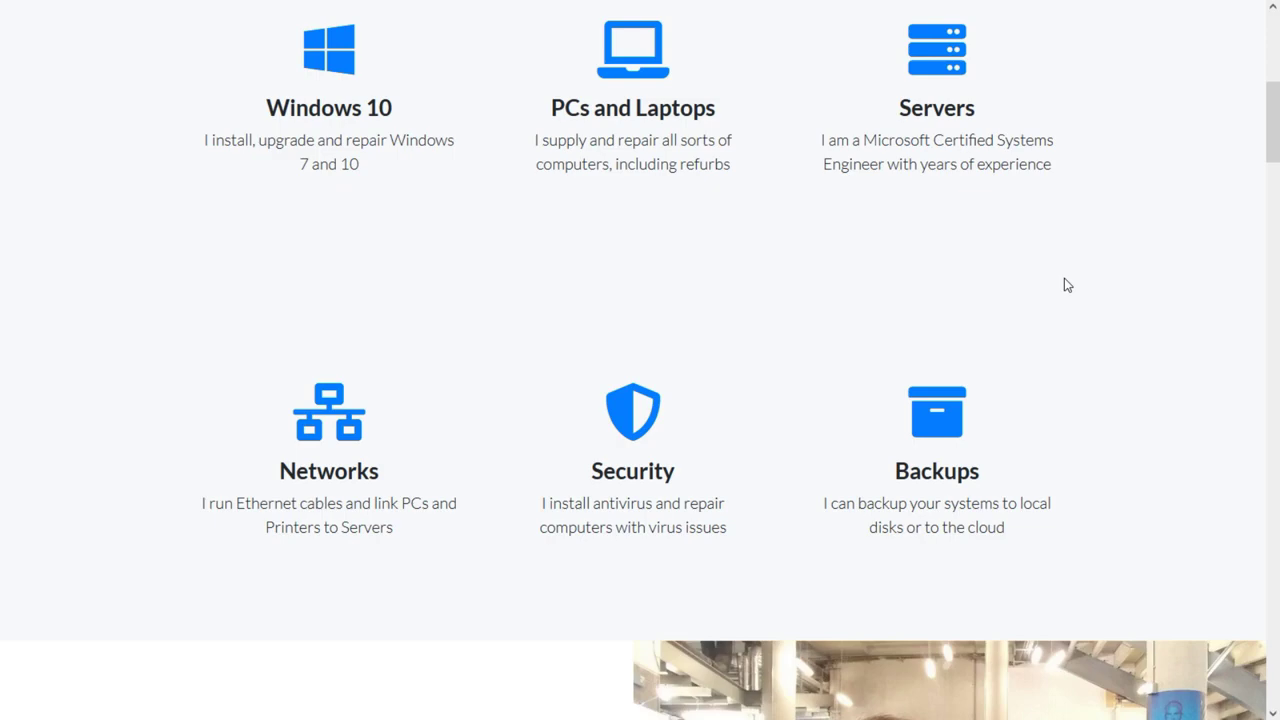
scroll(1064, 279, "down", 5)
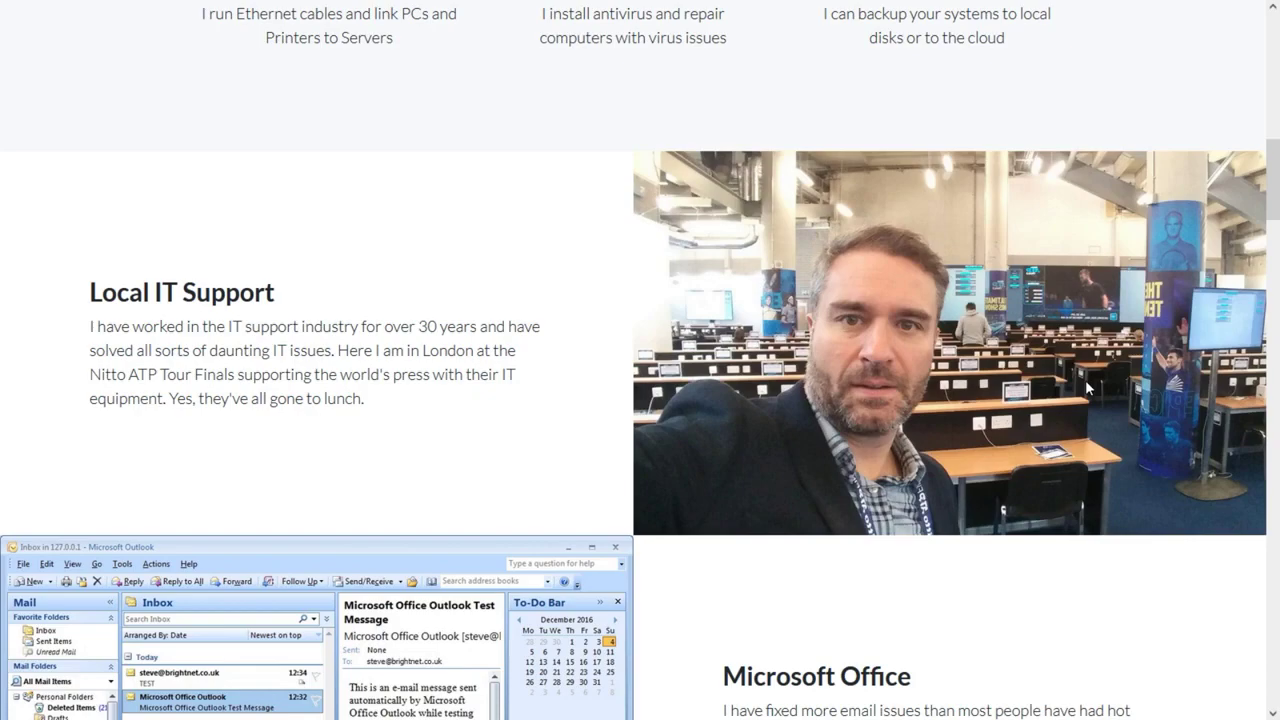
scroll(1085, 390, "down", 6)
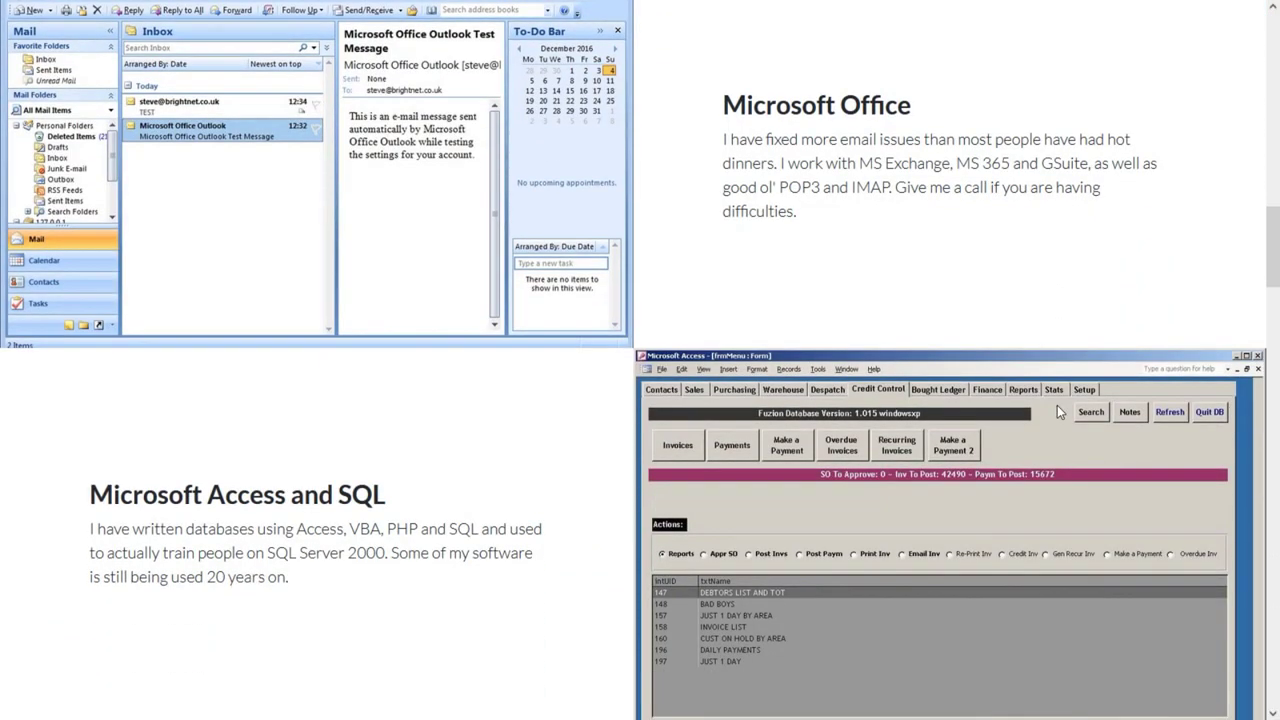
scroll(1058, 412, "down", 6)
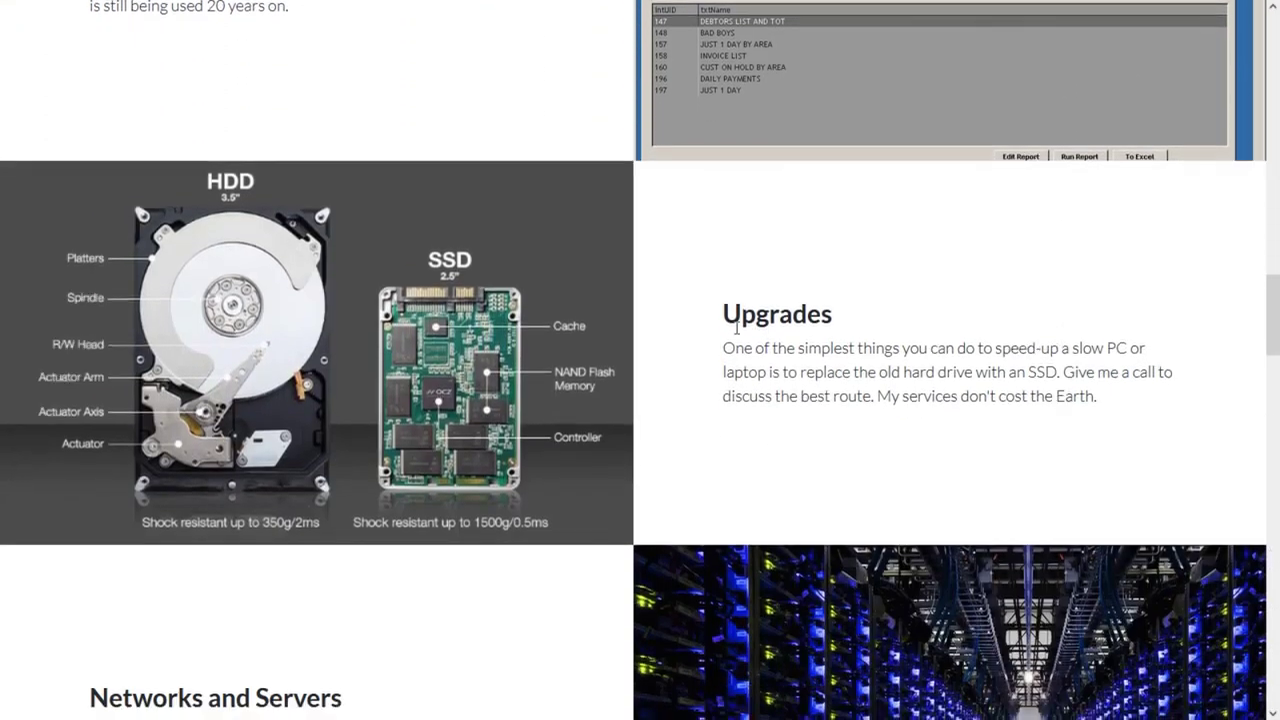
left_click_drag(727, 315, 838, 318)
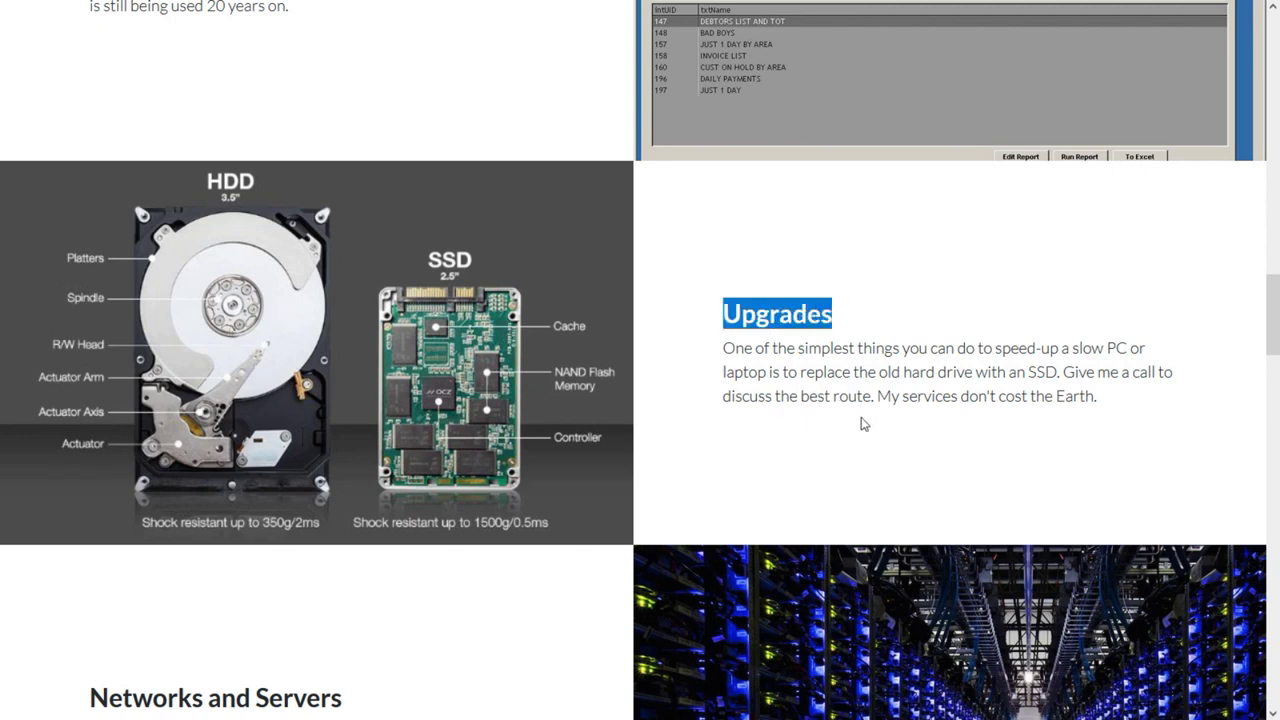
scroll(862, 423, "down", 1)
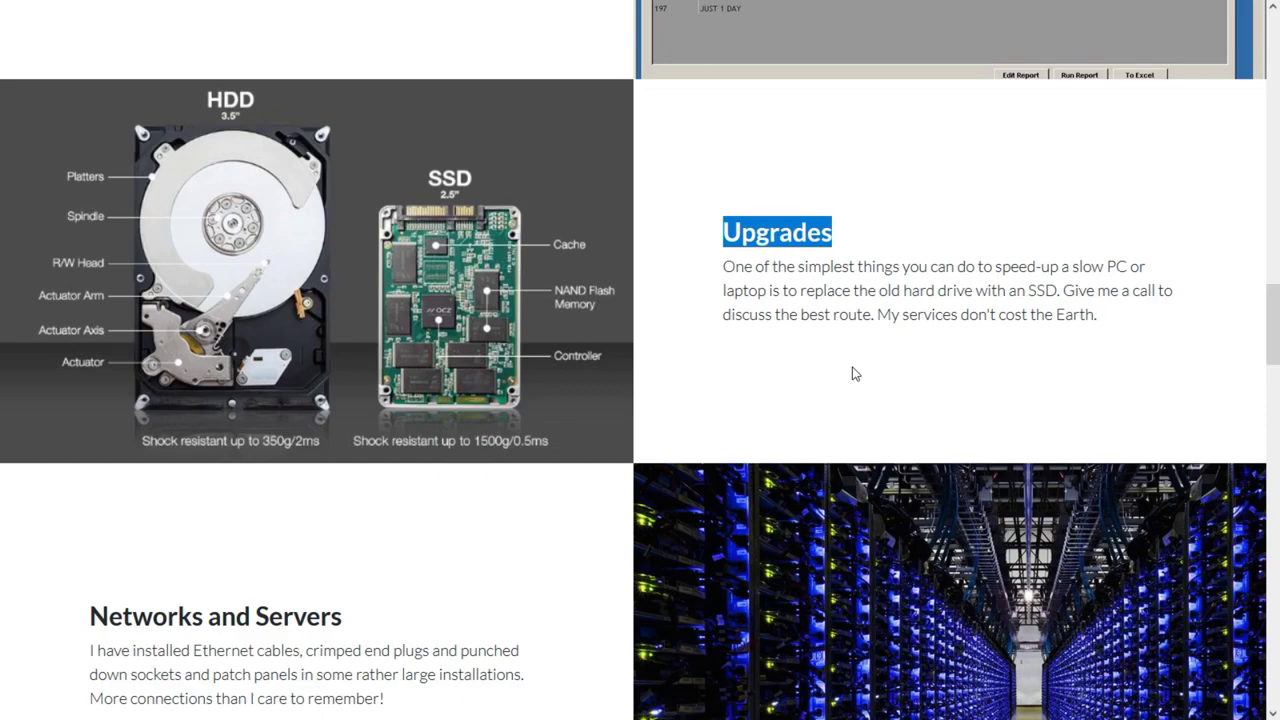
scroll(851, 371, "down", 2)
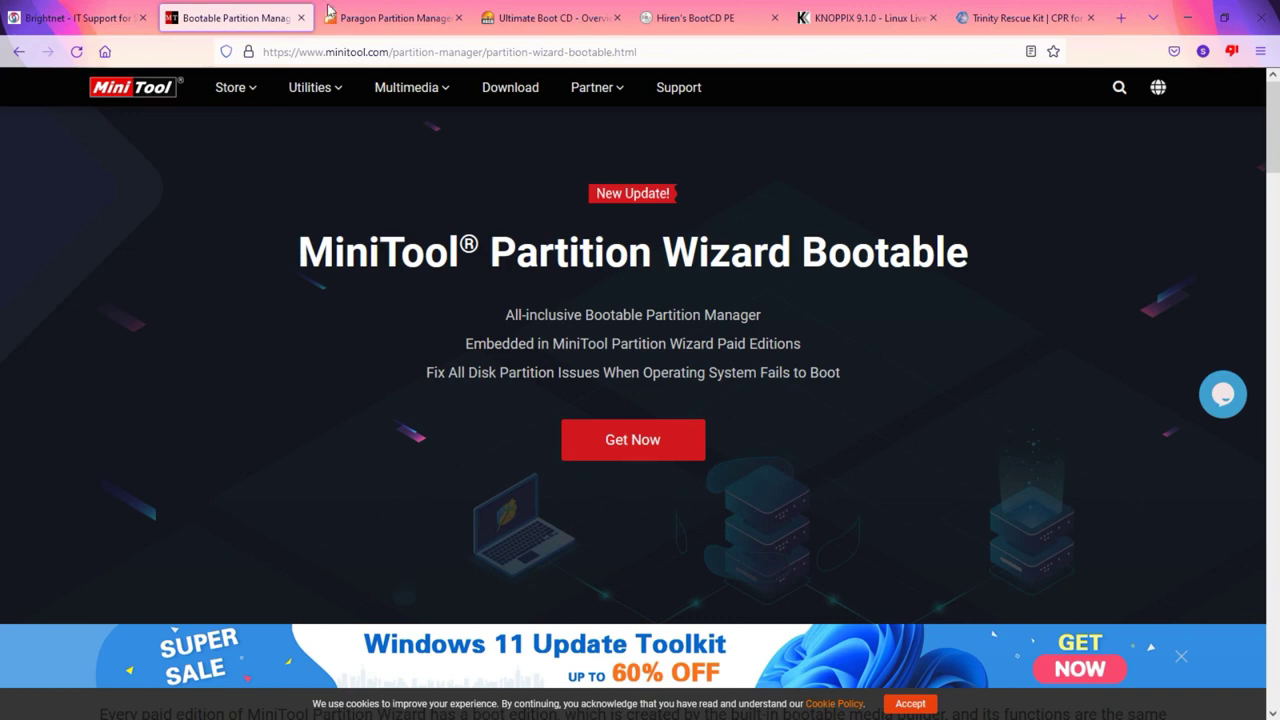
- Review the web pages for Paragon Partition Manager, Ultimate Boot CD, Hiren's BootCD PE, KNOPPIX and Trinity Rescue Kit
left_click(383, 18)
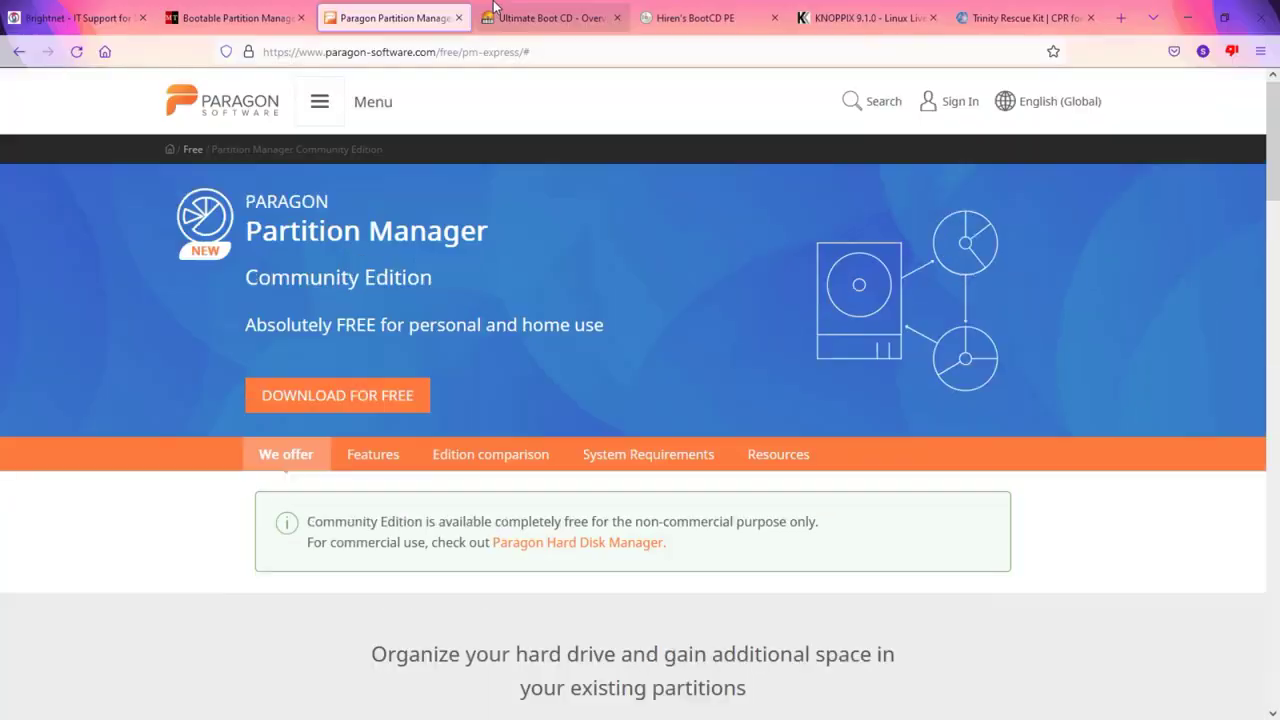
left_click(495, 14)
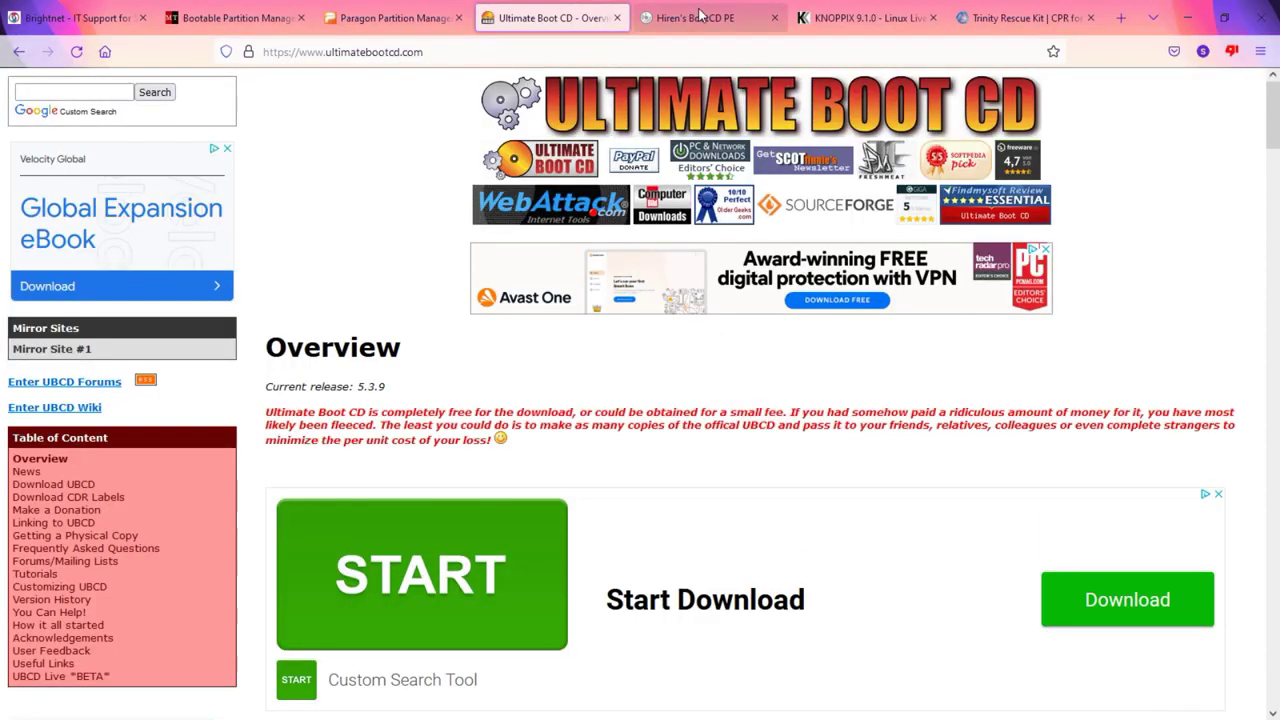
left_click(702, 17)
scroll(700, 242, "down", 5)
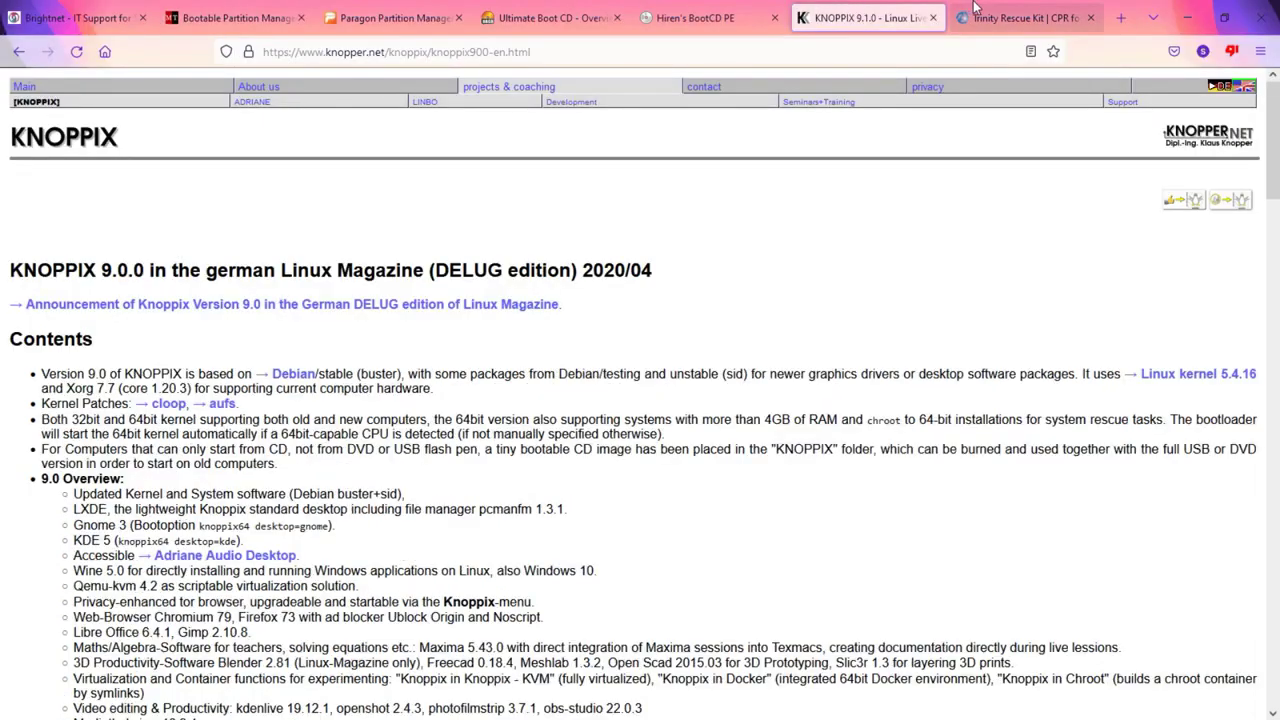
left_click(1160, 15)
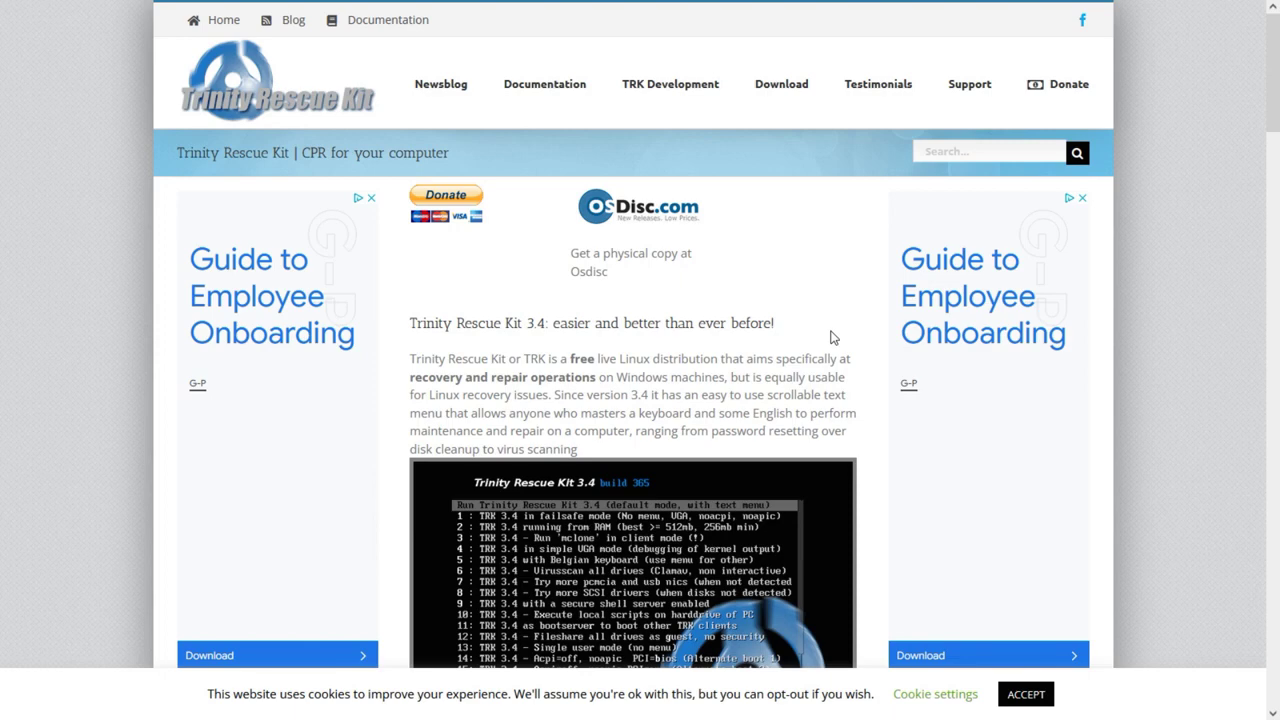
scroll(900, 402, "down", 2)
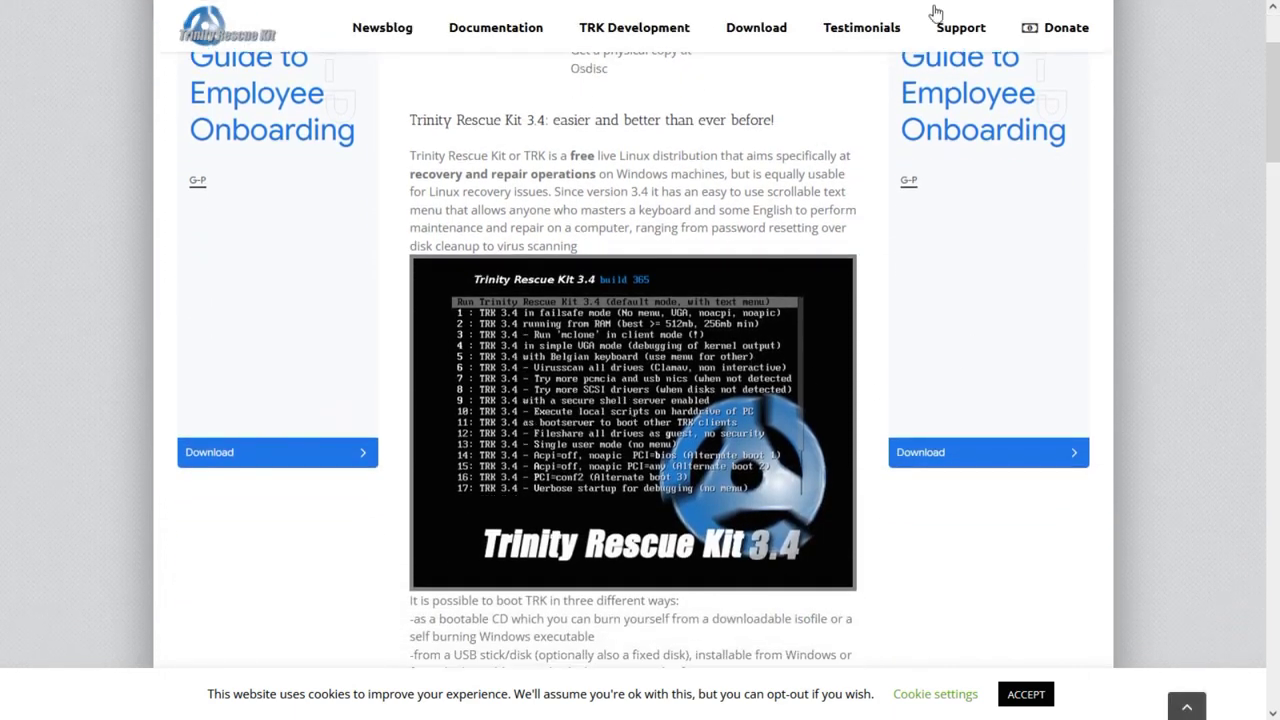
mouse_move(930, 8)
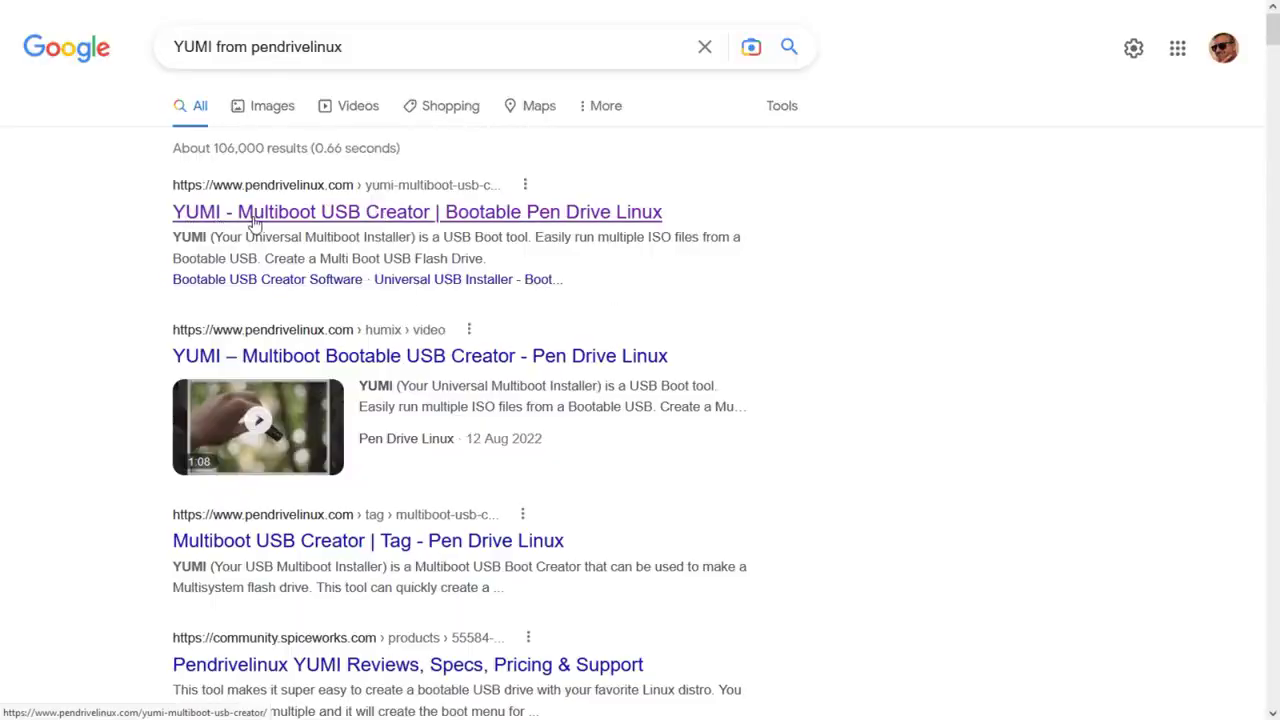
- Open the YUMI – Multiboot USB Creator page on Pendrivelinux and examine the differences between the exFAT, Legacy and UEFI variants
left_click(394, 220)
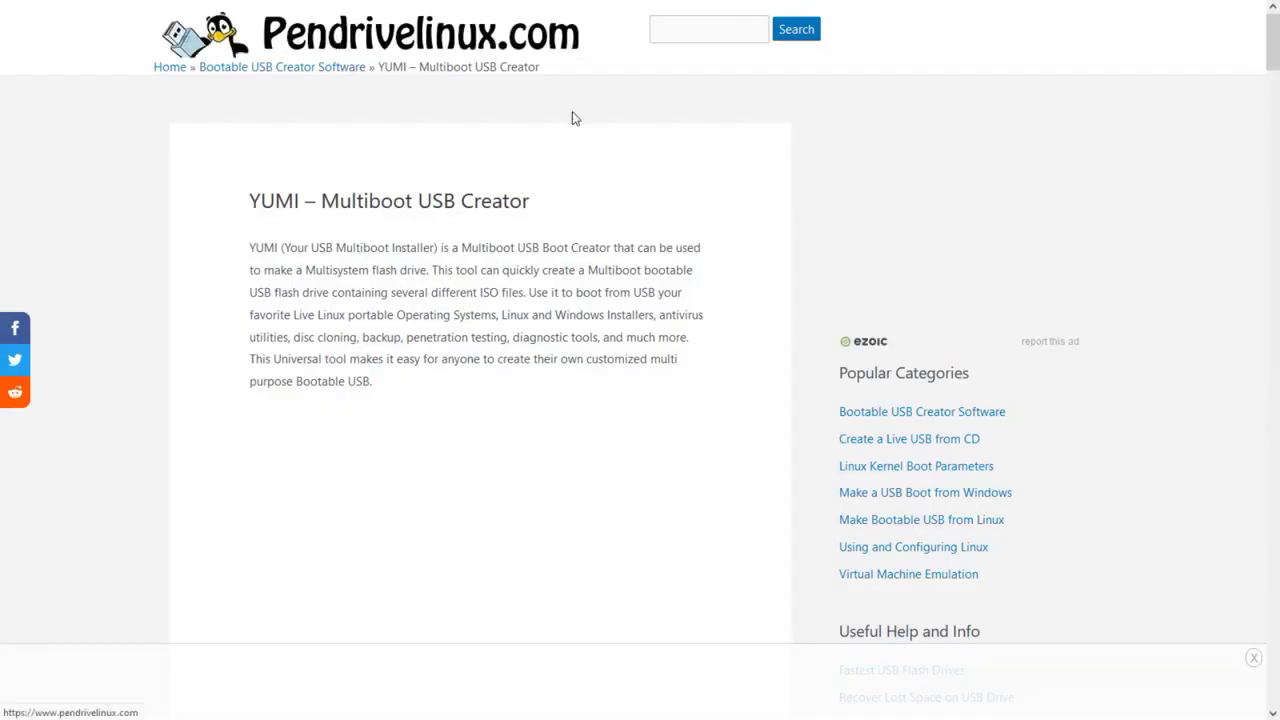
scroll(593, 335, "down", 4)
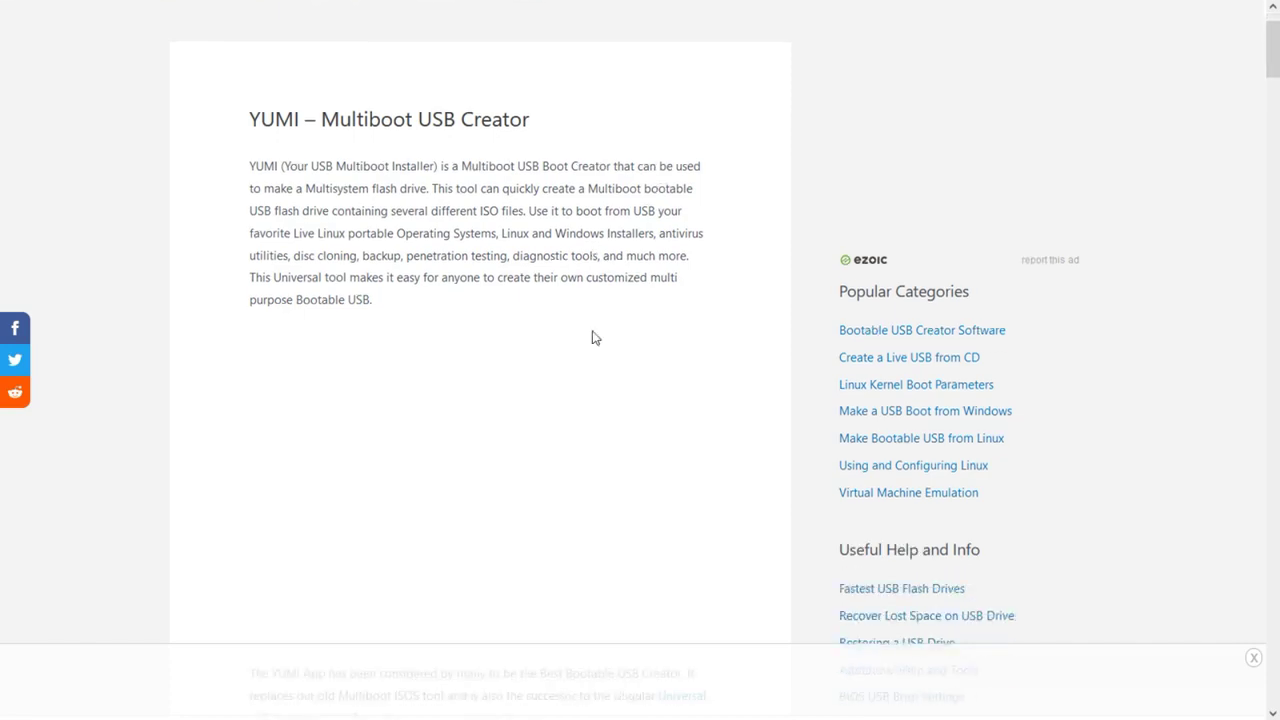
scroll(593, 337, "down", 4)
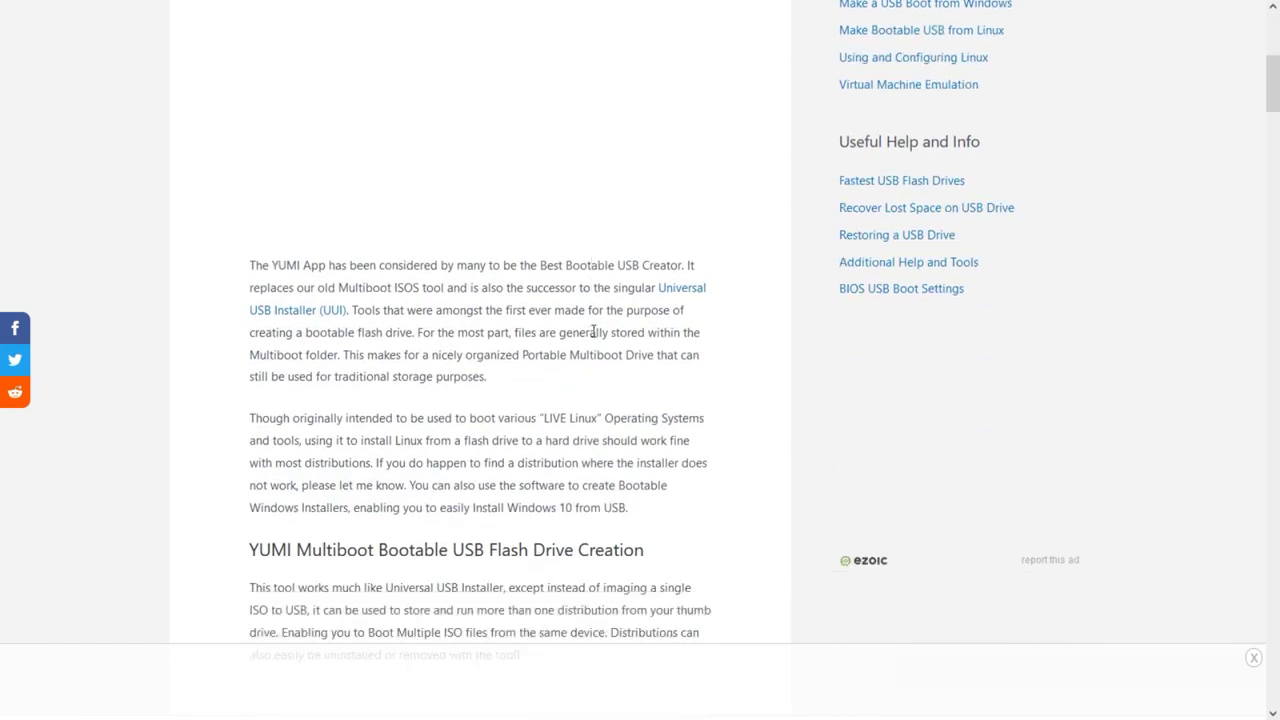
scroll(593, 337, "down", 2)
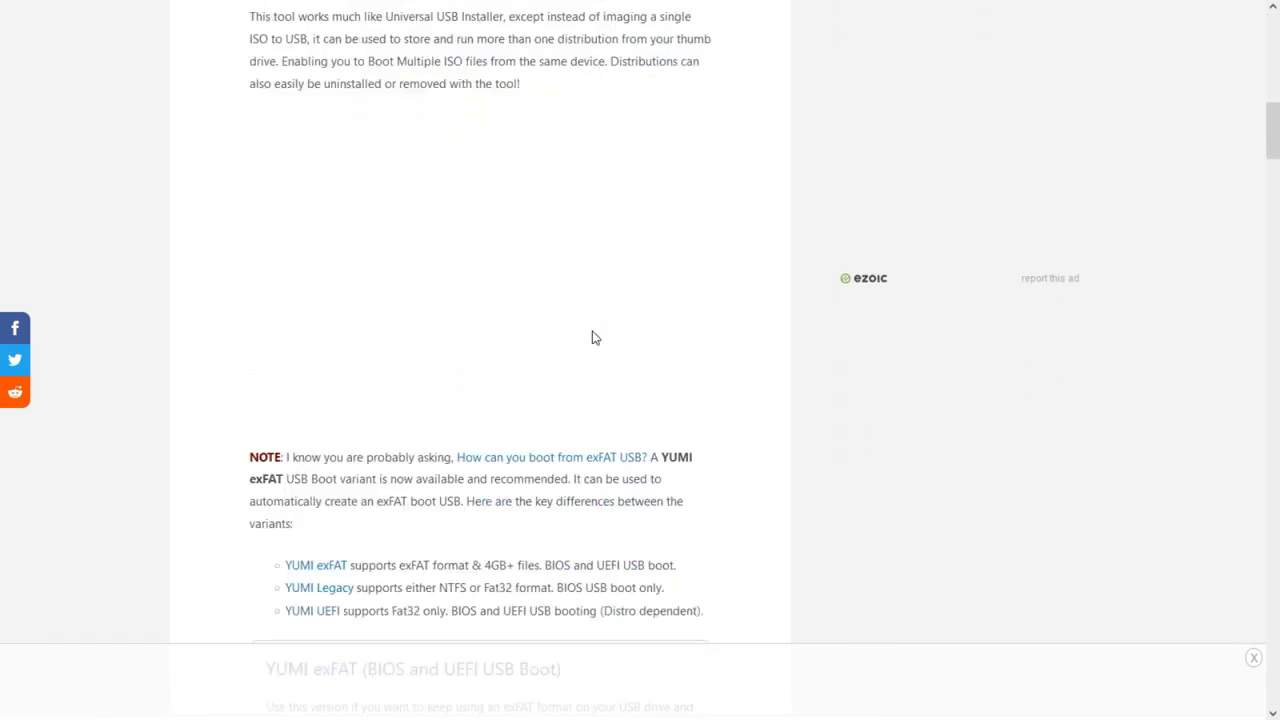
scroll(593, 337, "down", 1)
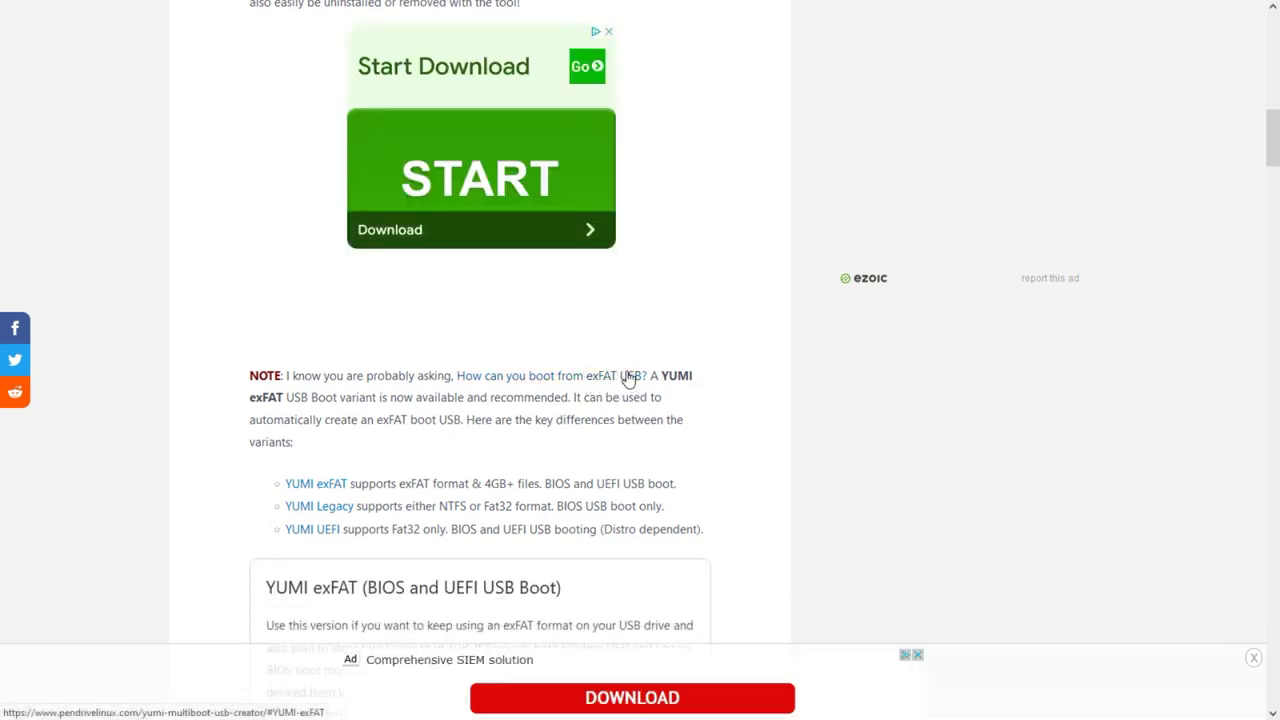
scroll(600, 382, "down", 1)
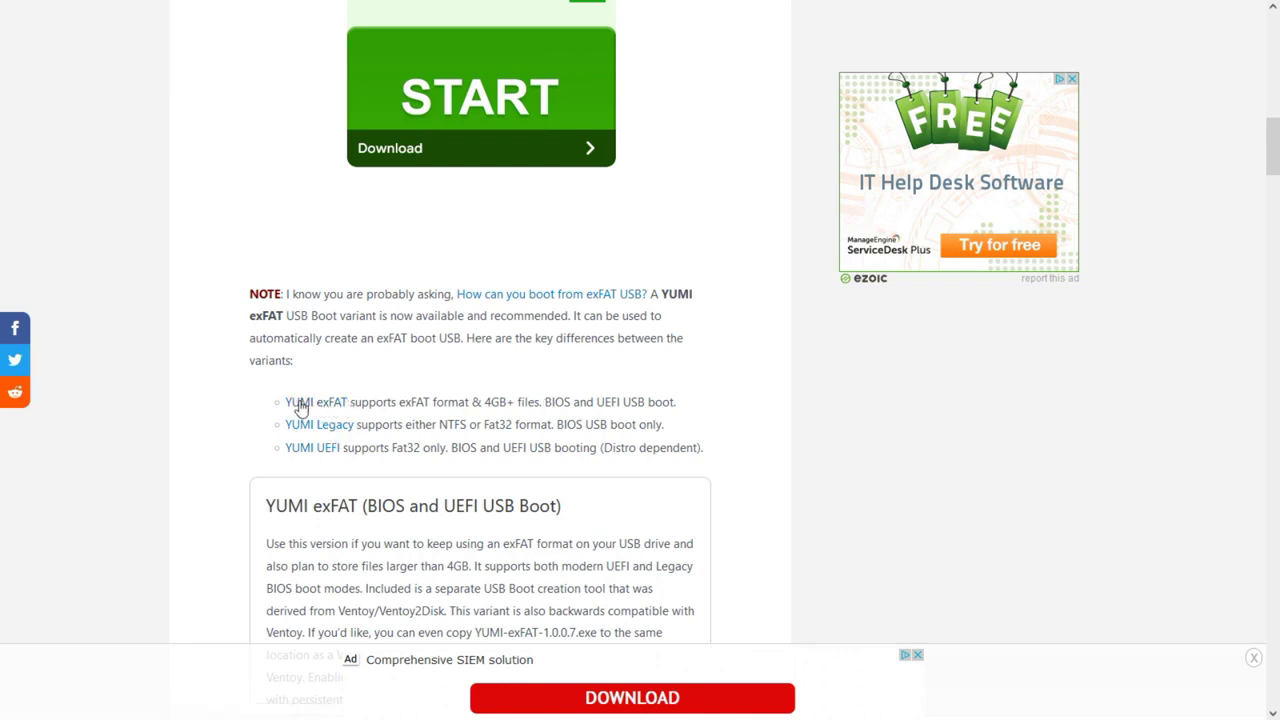
left_click_drag(354, 401, 484, 402)
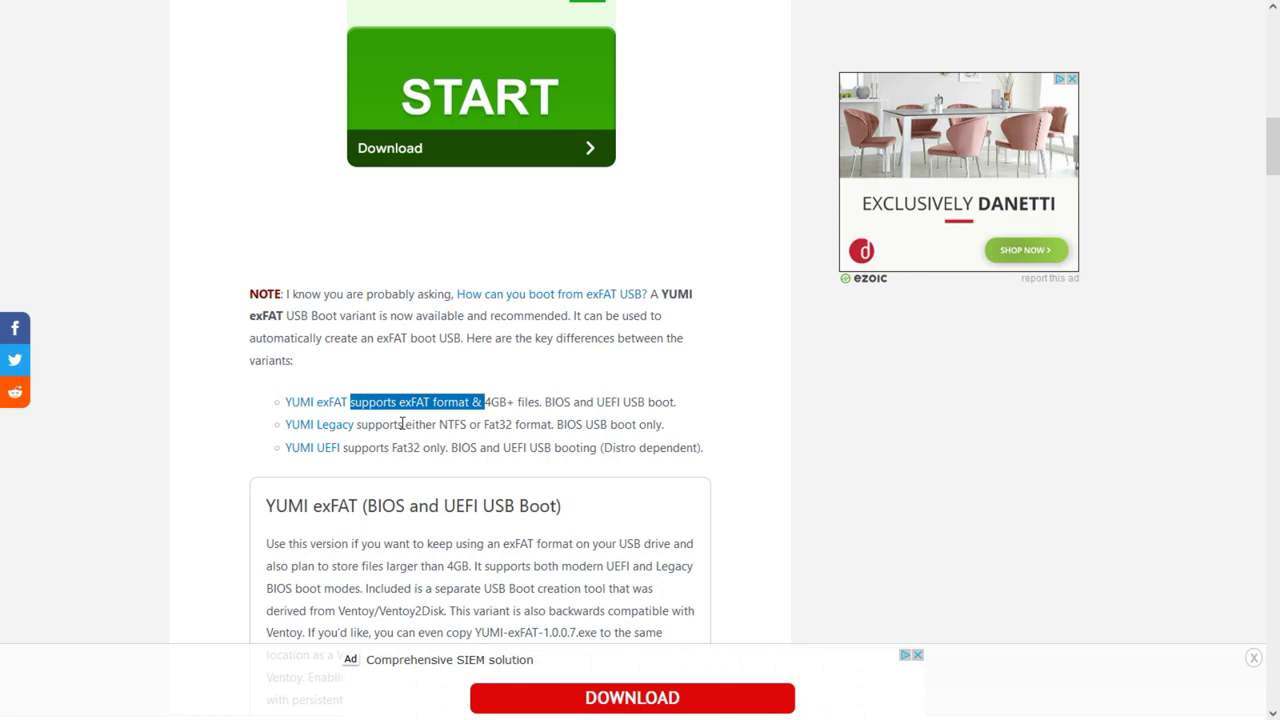
scroll(402, 424, "down", 5)
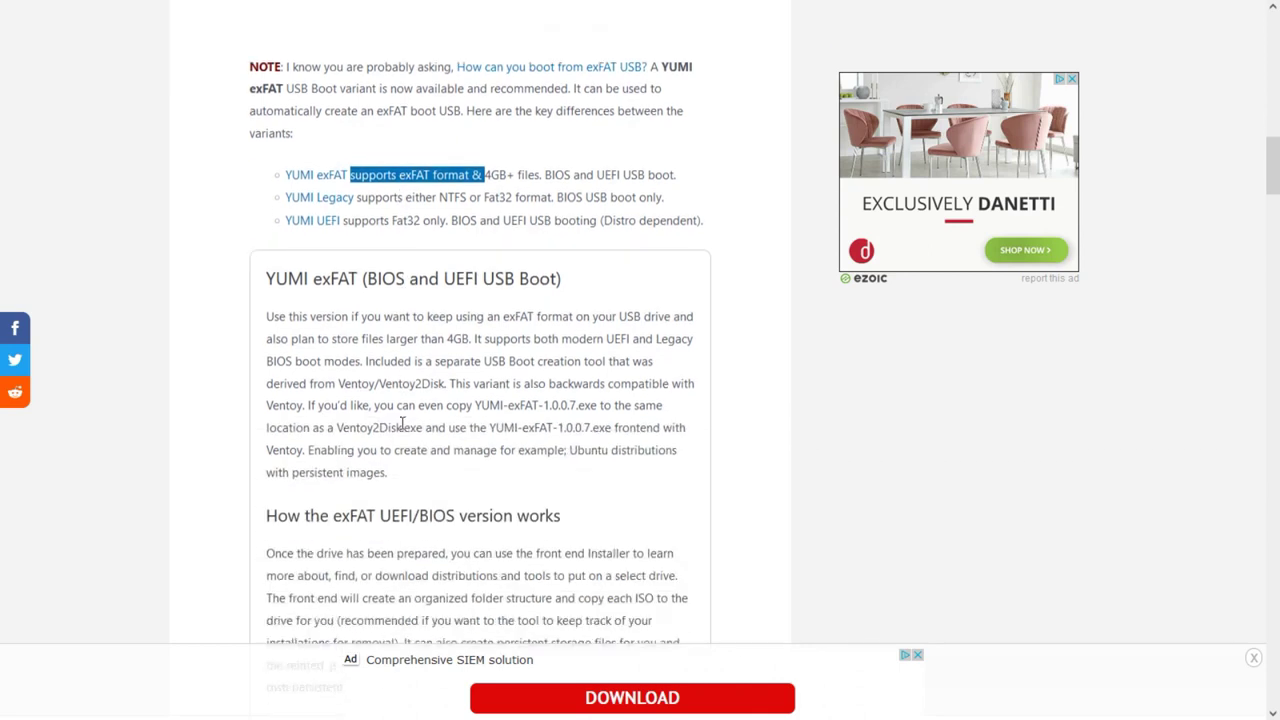
scroll(402, 424, "down", 3)
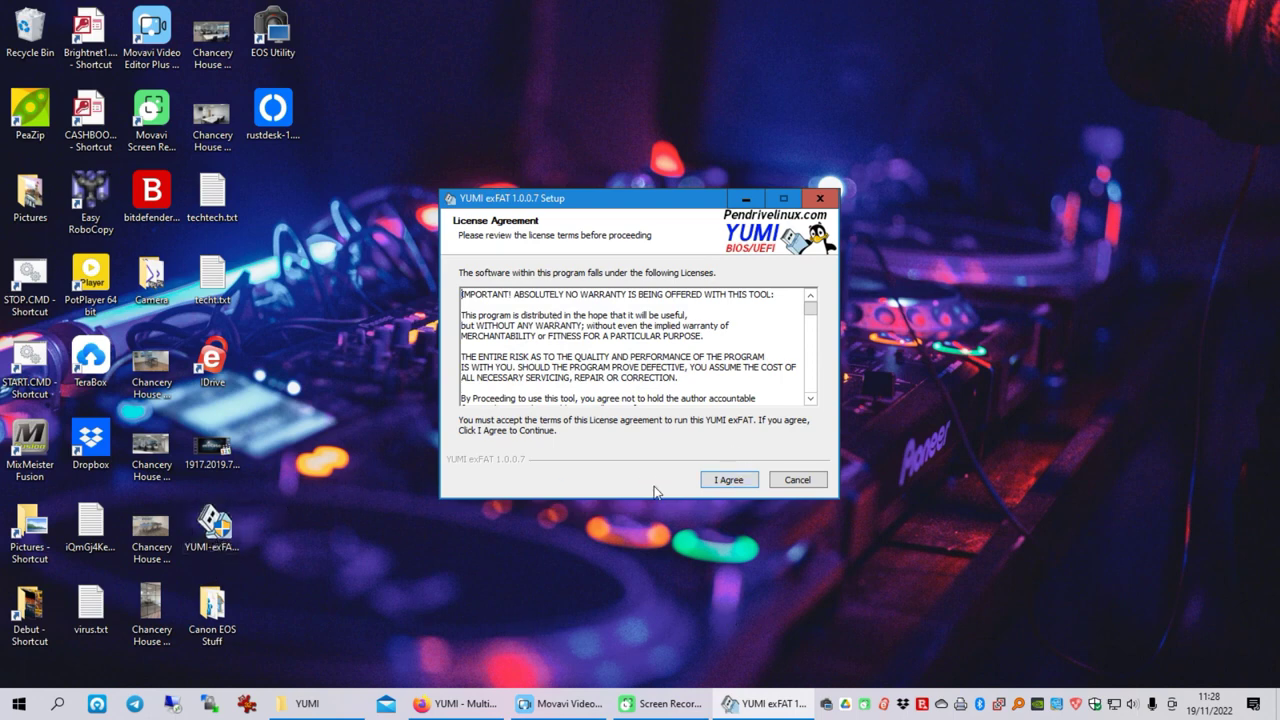
- Accept the YUMI exFAT licence agreement and select drive D: as the USB device, dismissing the Dropbox backup and new-device pop-ups
left_click(729, 480)
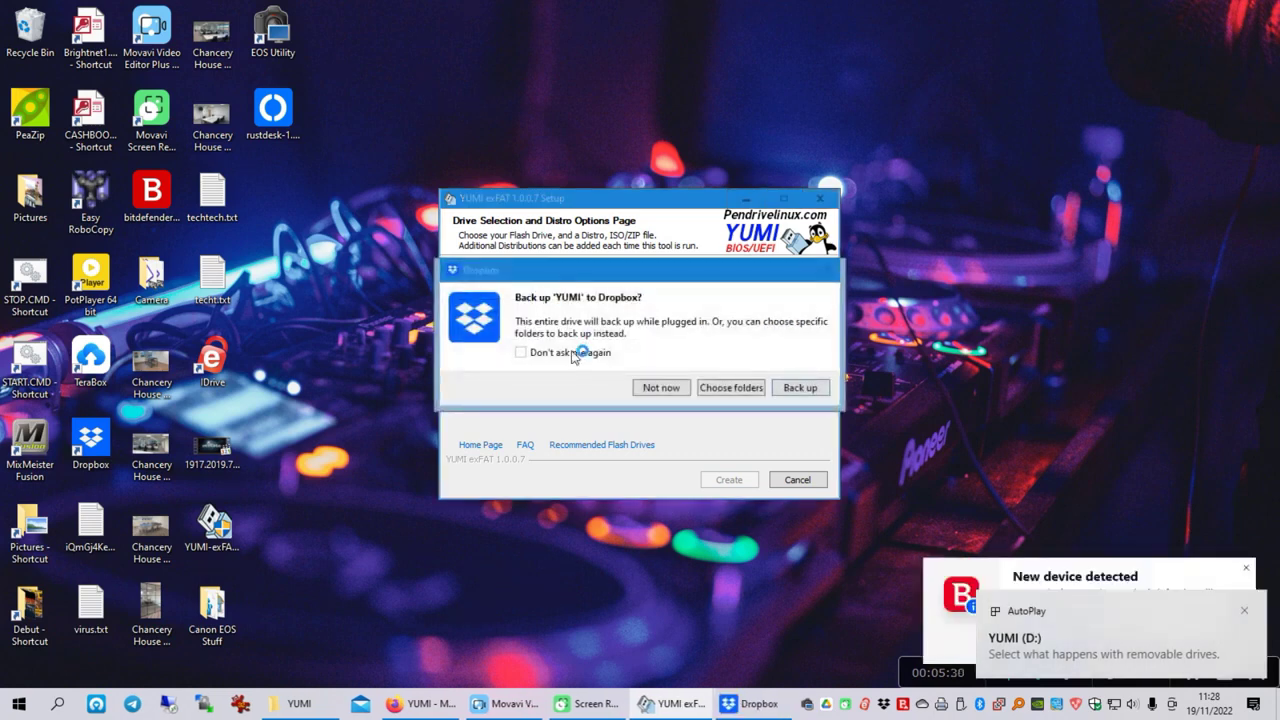
left_click(675, 385)
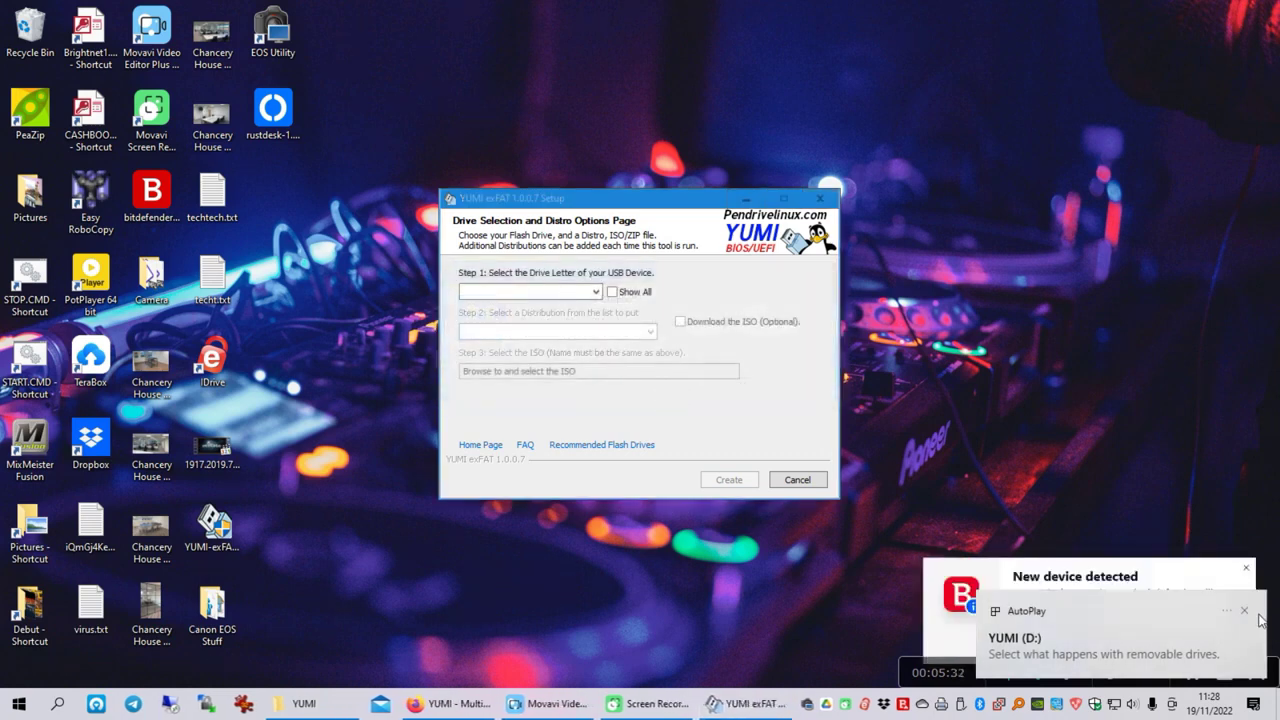
left_click(1247, 573)
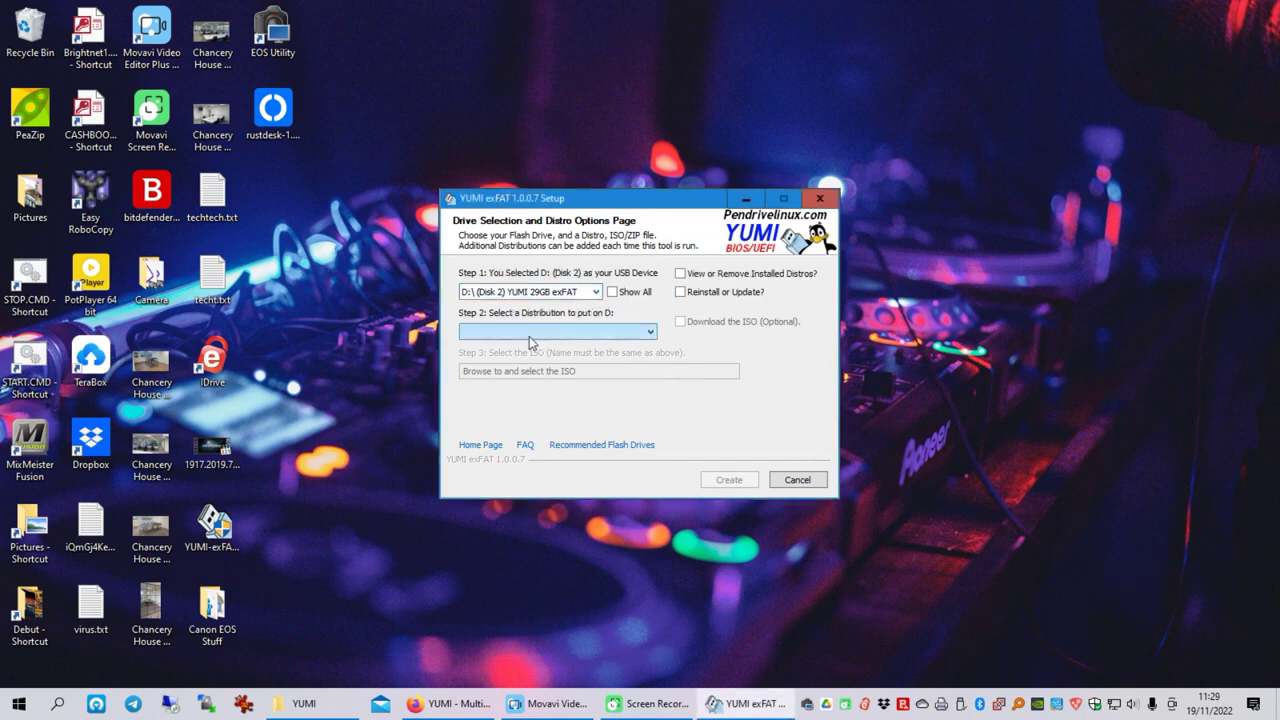
- Choose KNOPPIX as the distribution to put on drive D:
left_click(536, 332)
scroll(525, 474, "down", 5)
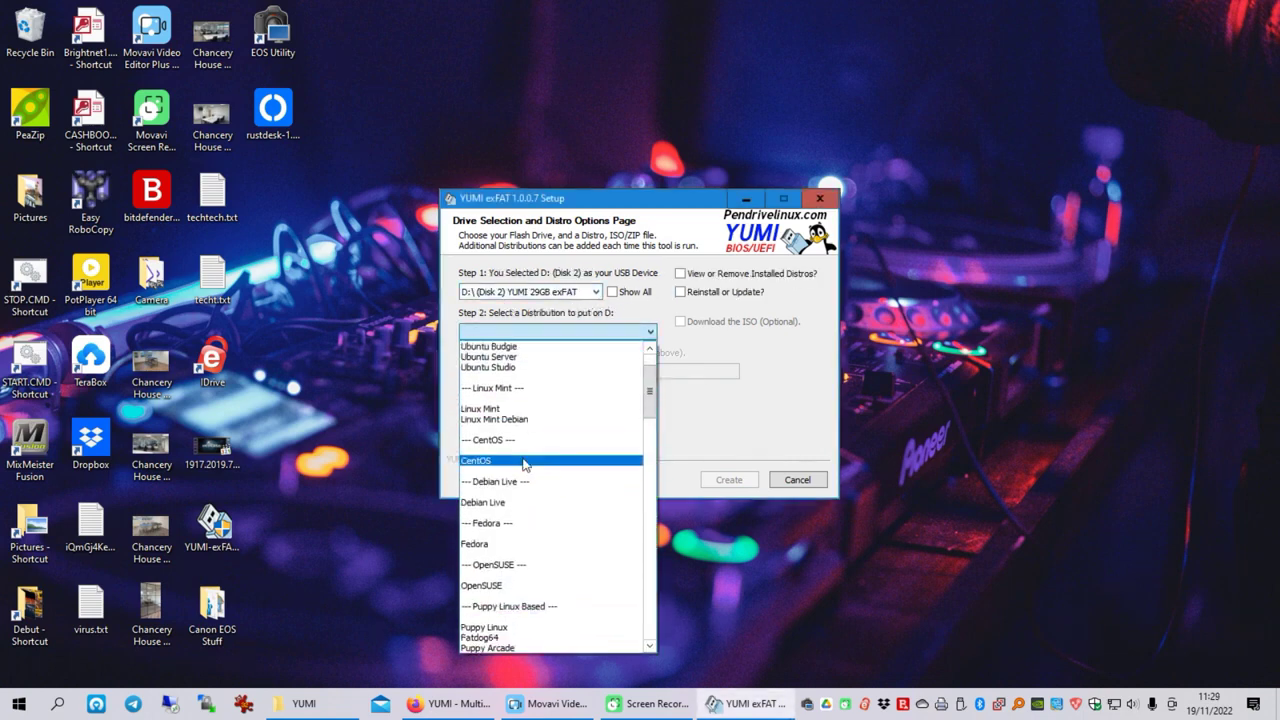
scroll(521, 464, "down", 6)
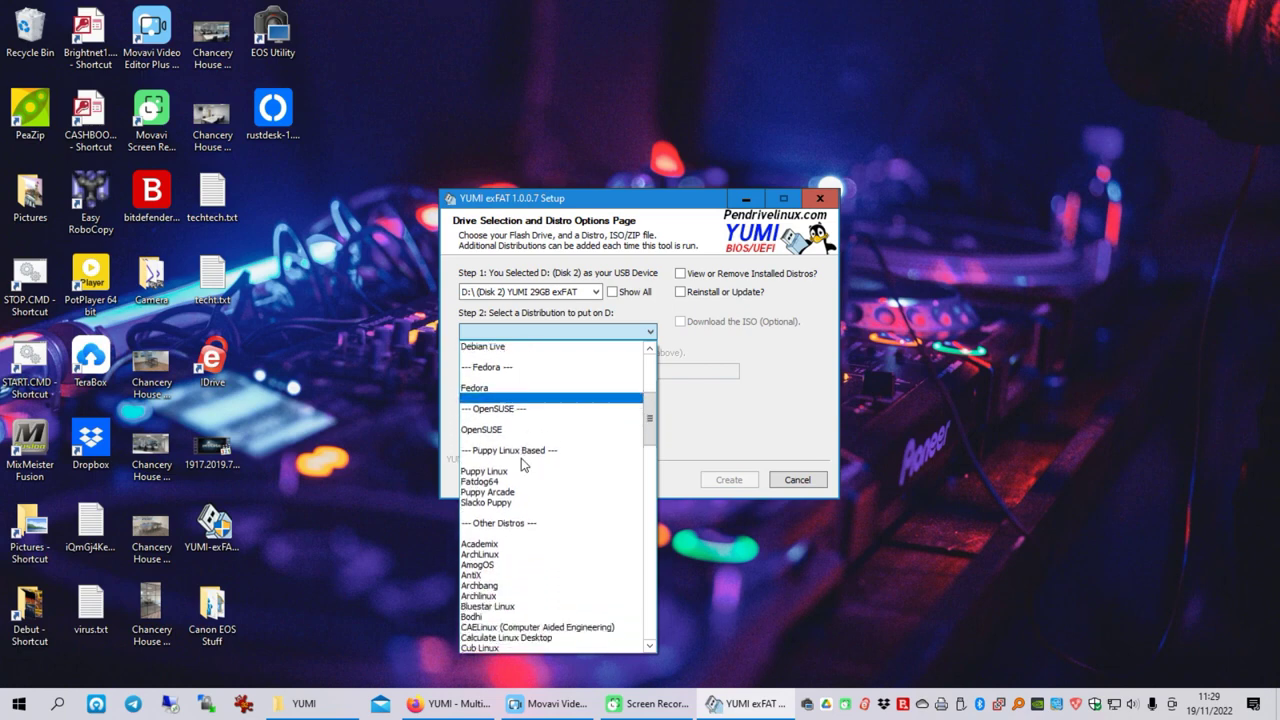
scroll(521, 464, "down", 6)
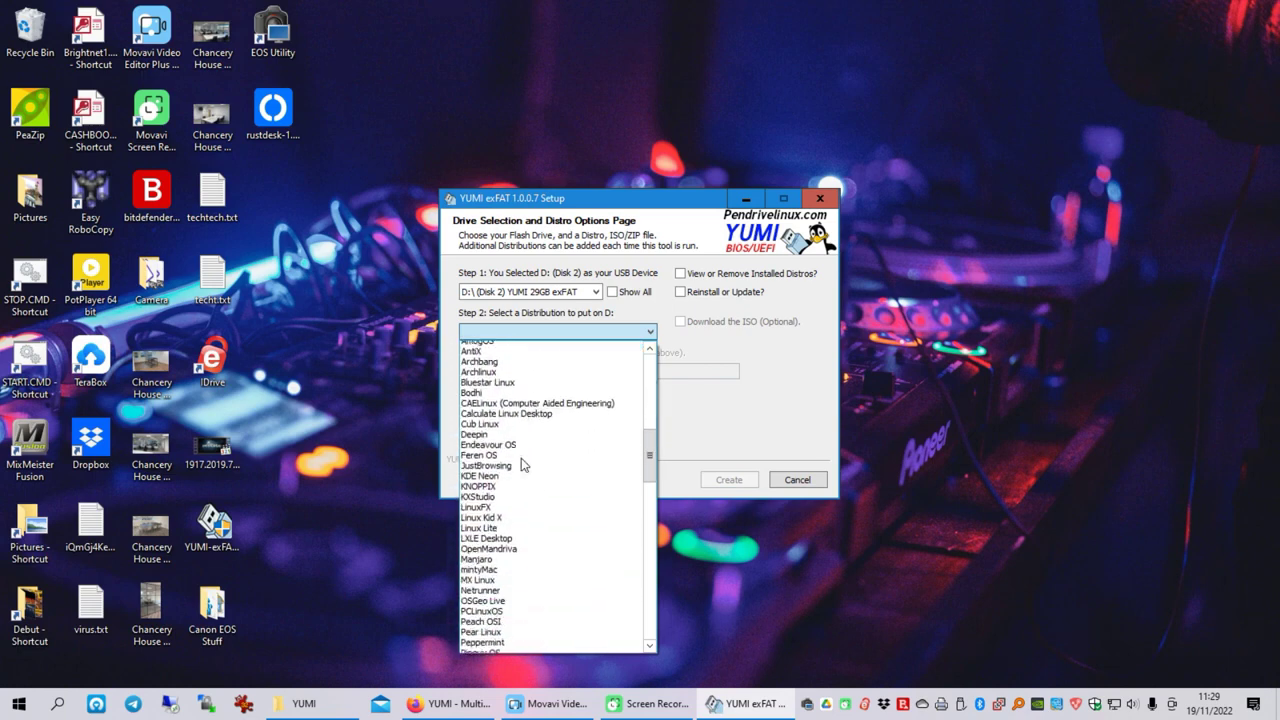
left_click(486, 367)
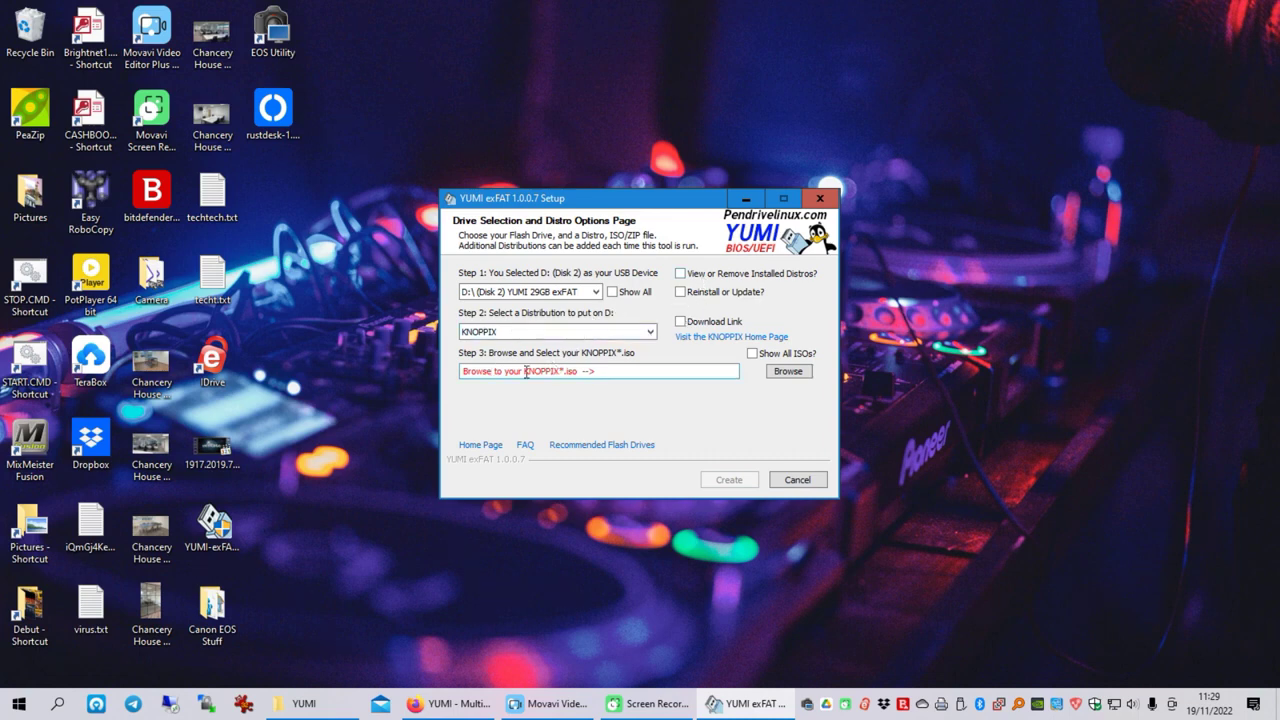
- View the list of distributions already installed on drive D: in uninstaller mode without selecting one for removal
left_click(681, 276)
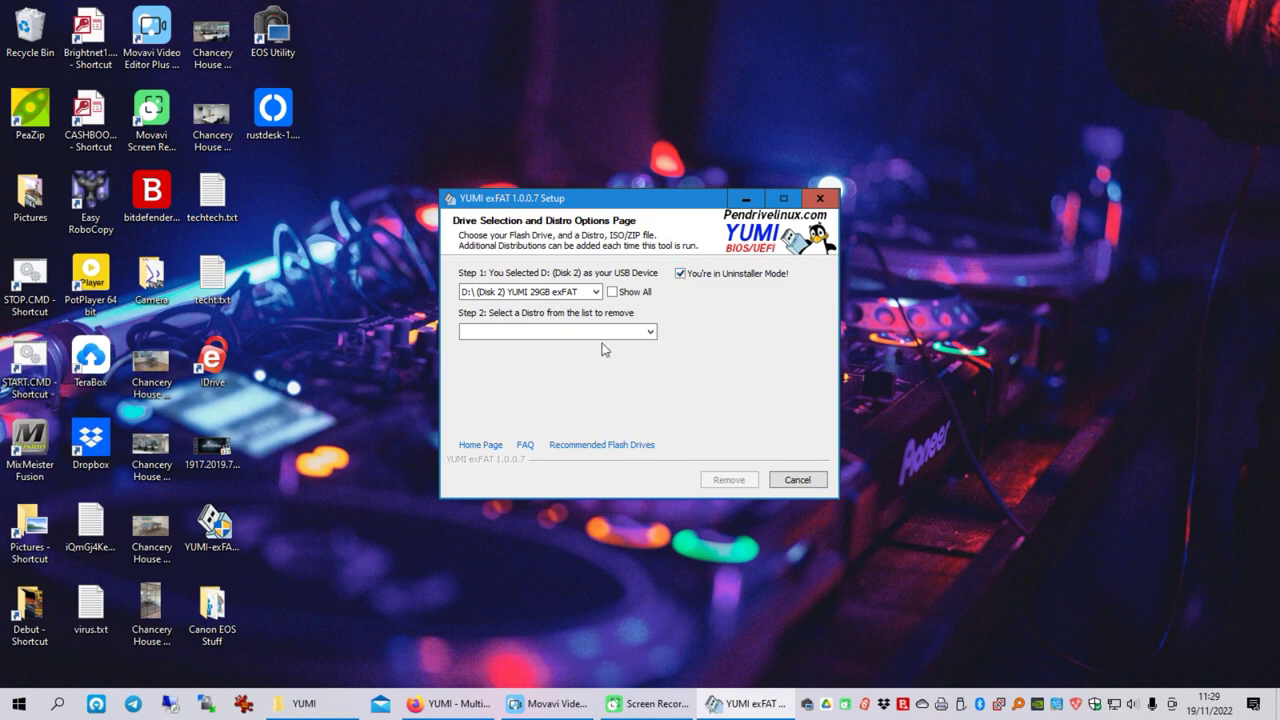
left_click(571, 331)
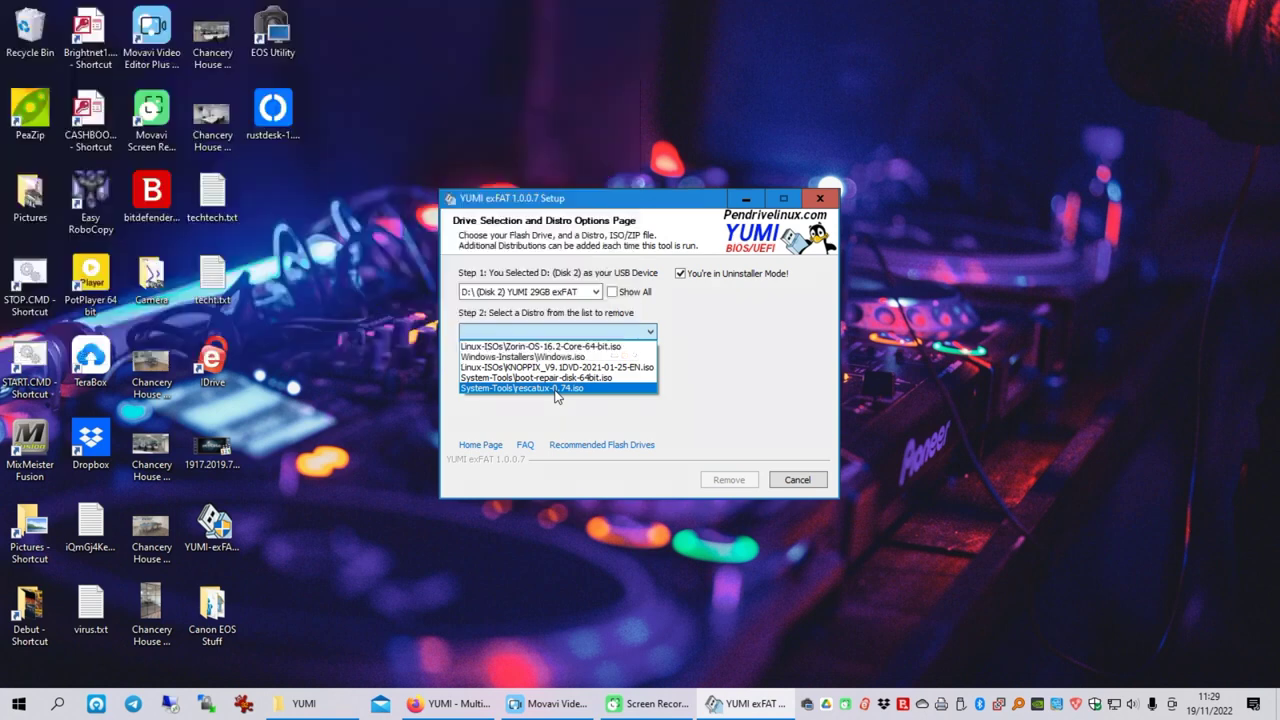
left_click(560, 414)
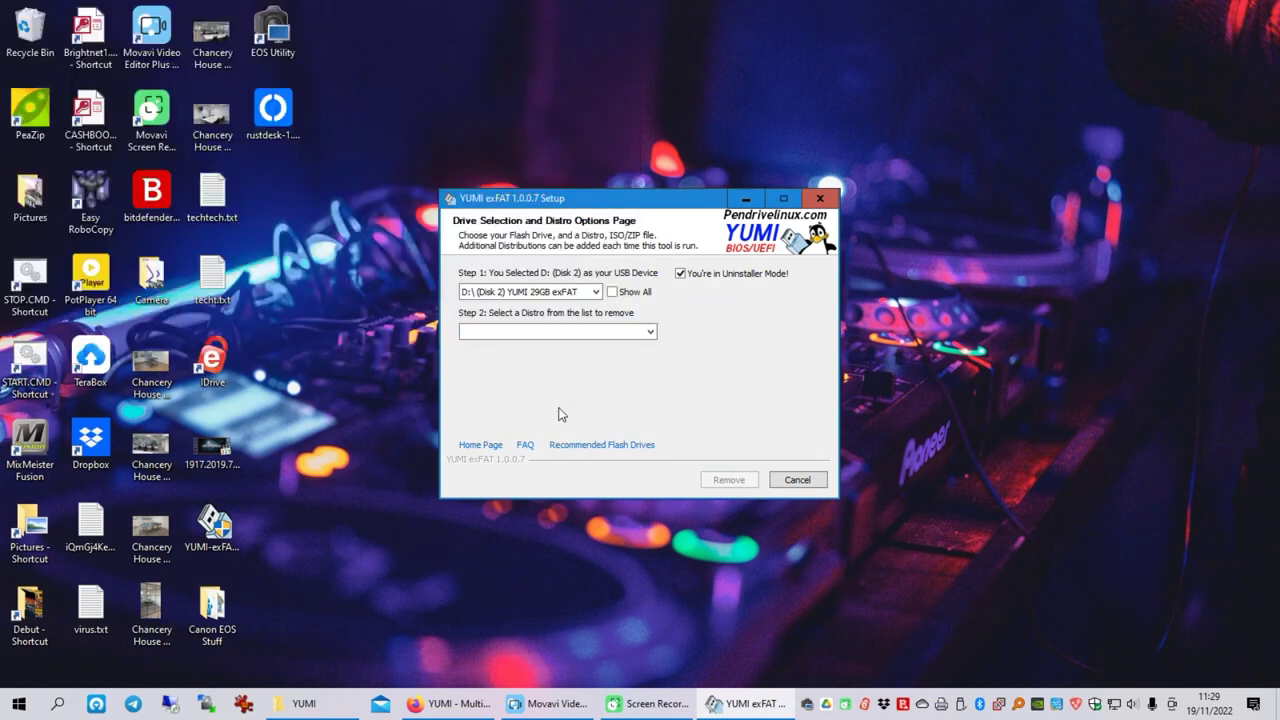
left_click(555, 334)
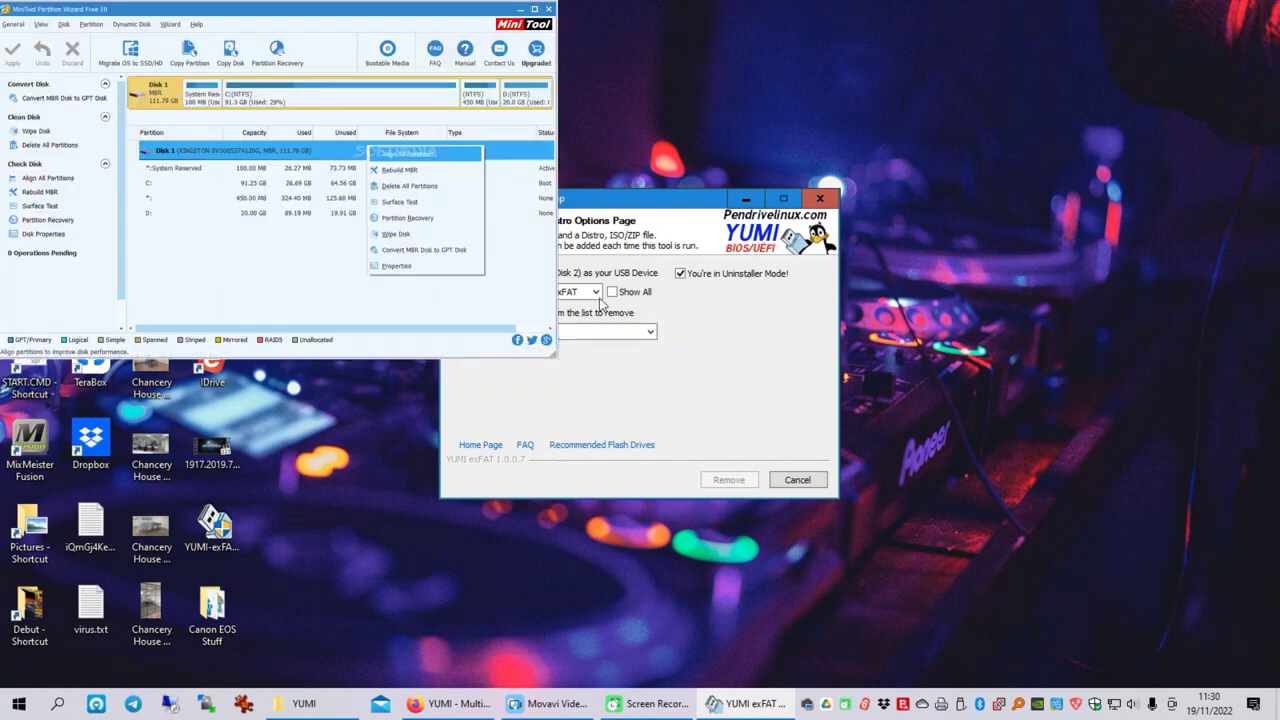
- Leave uninstaller mode, look through the available distributions and choose Try an Unlisted ISO for drive D:
left_click(692, 275)
left_click(600, 331)
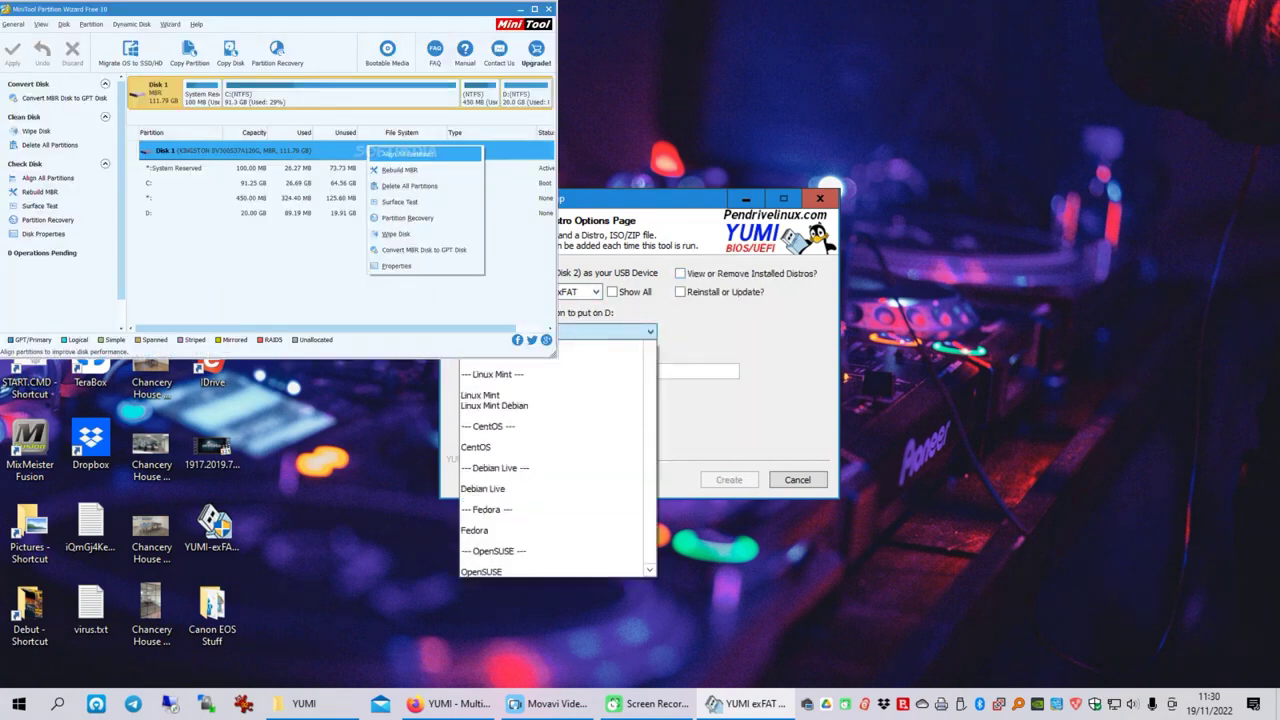
scroll(548, 425, "down", 5)
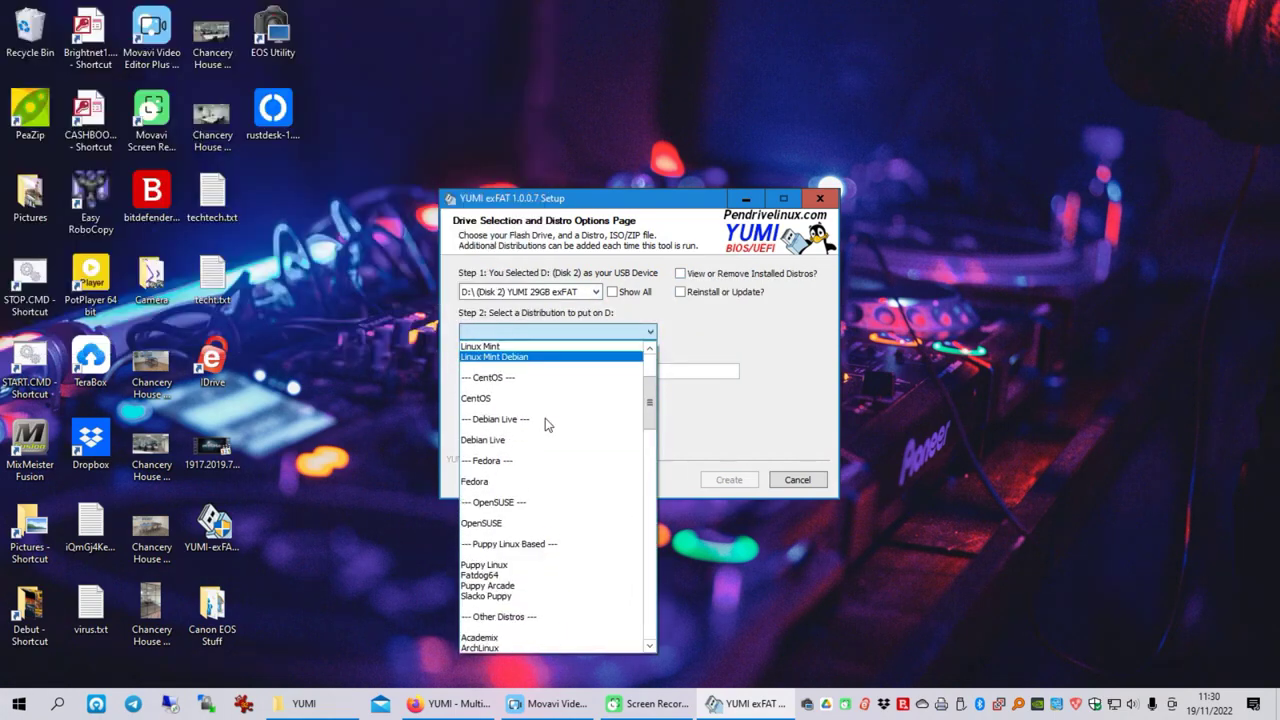
scroll(548, 425, "down", 6)
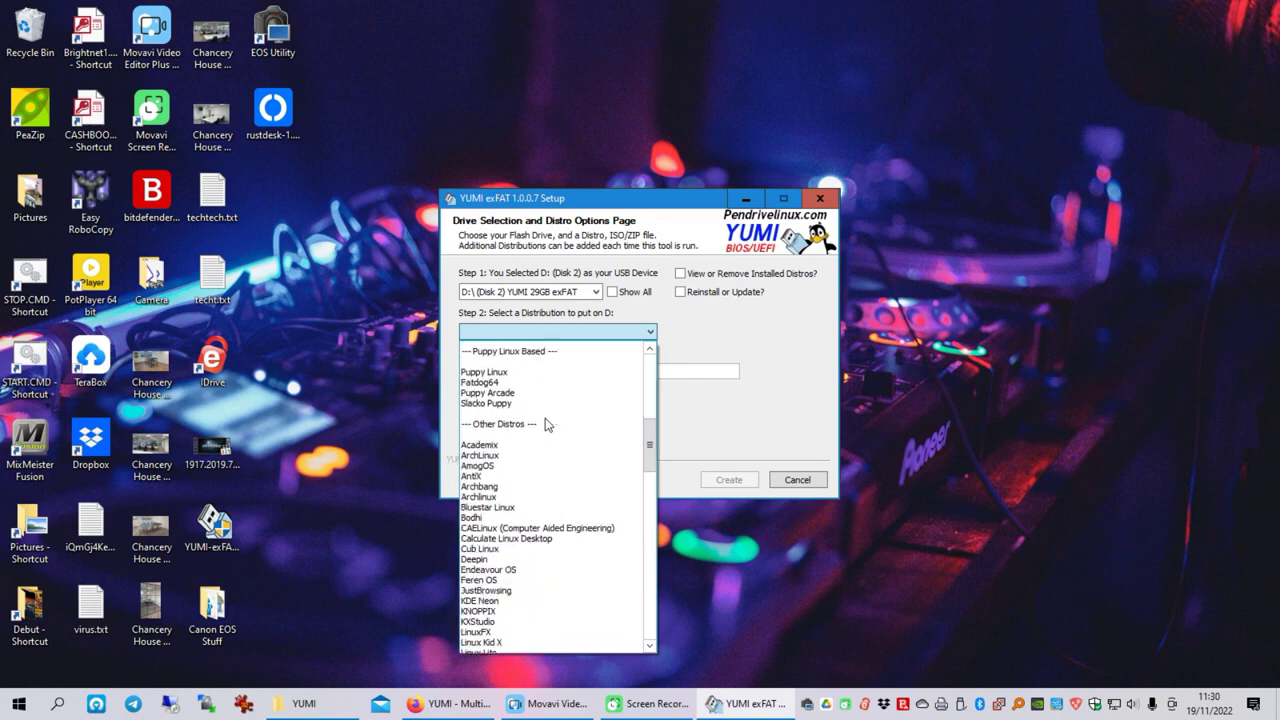
scroll(548, 425, "down", 4)
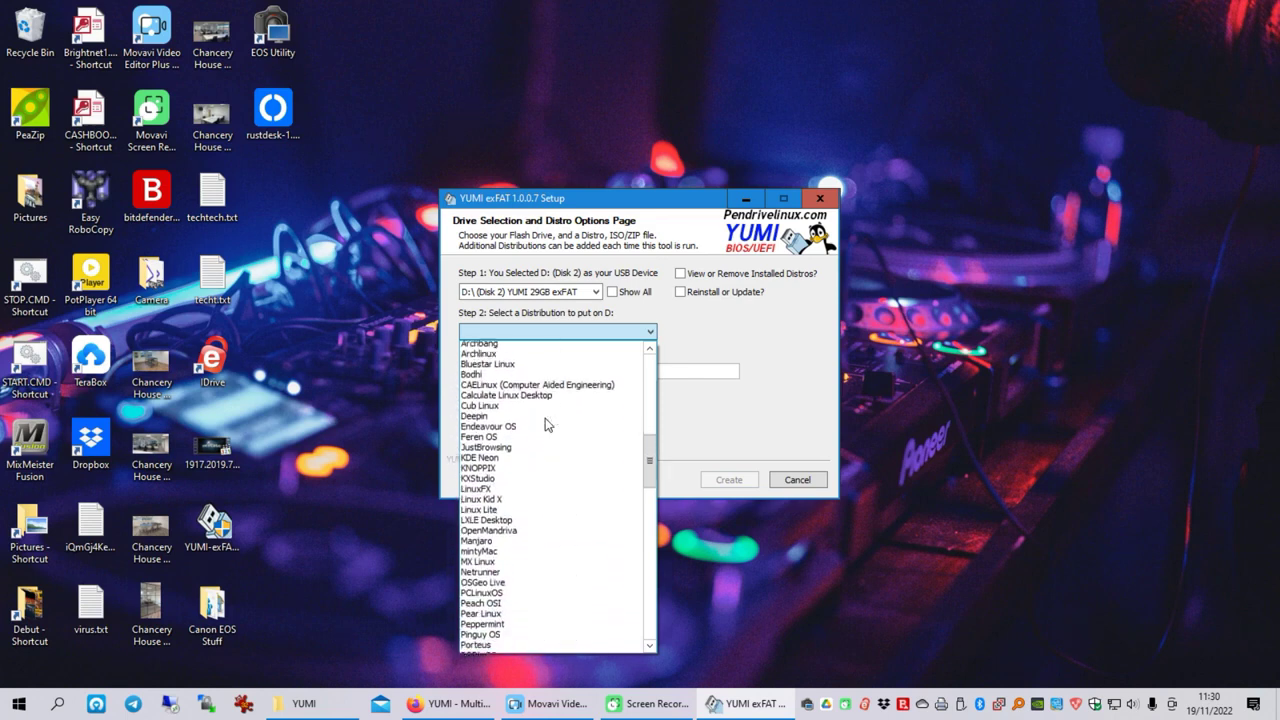
scroll(548, 425, "down", 4)
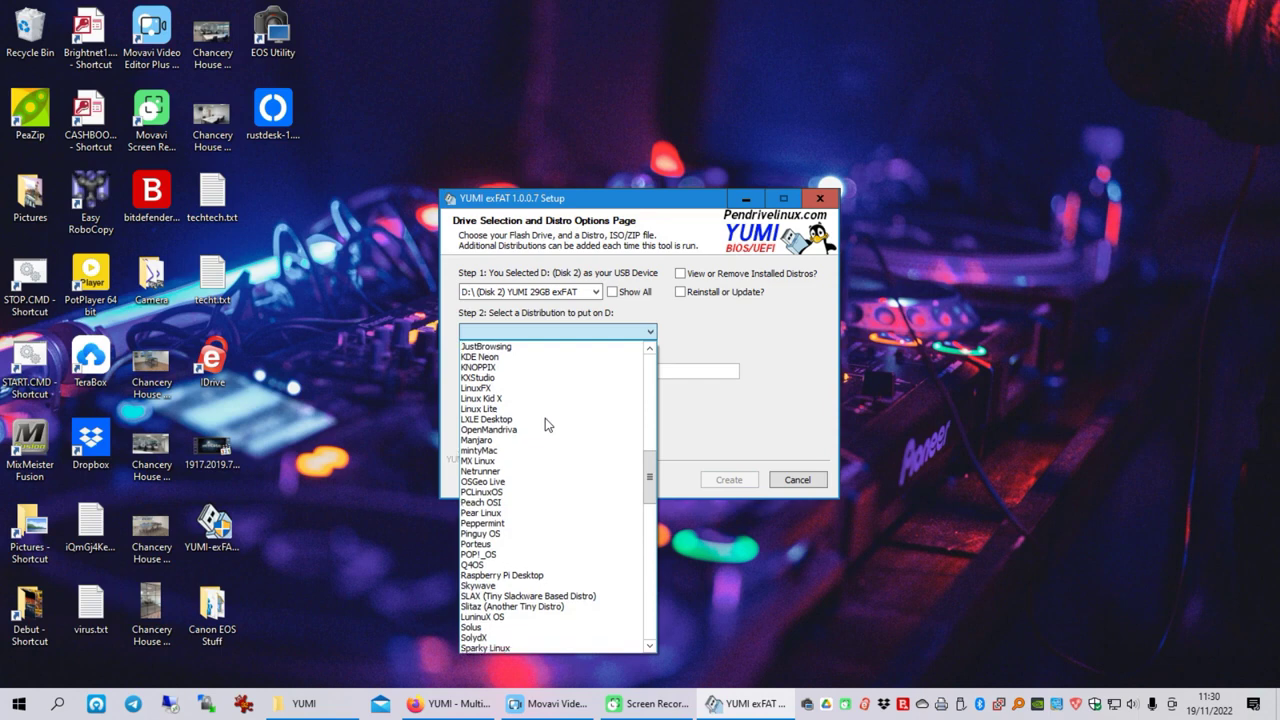
scroll(545, 425, "down", 3)
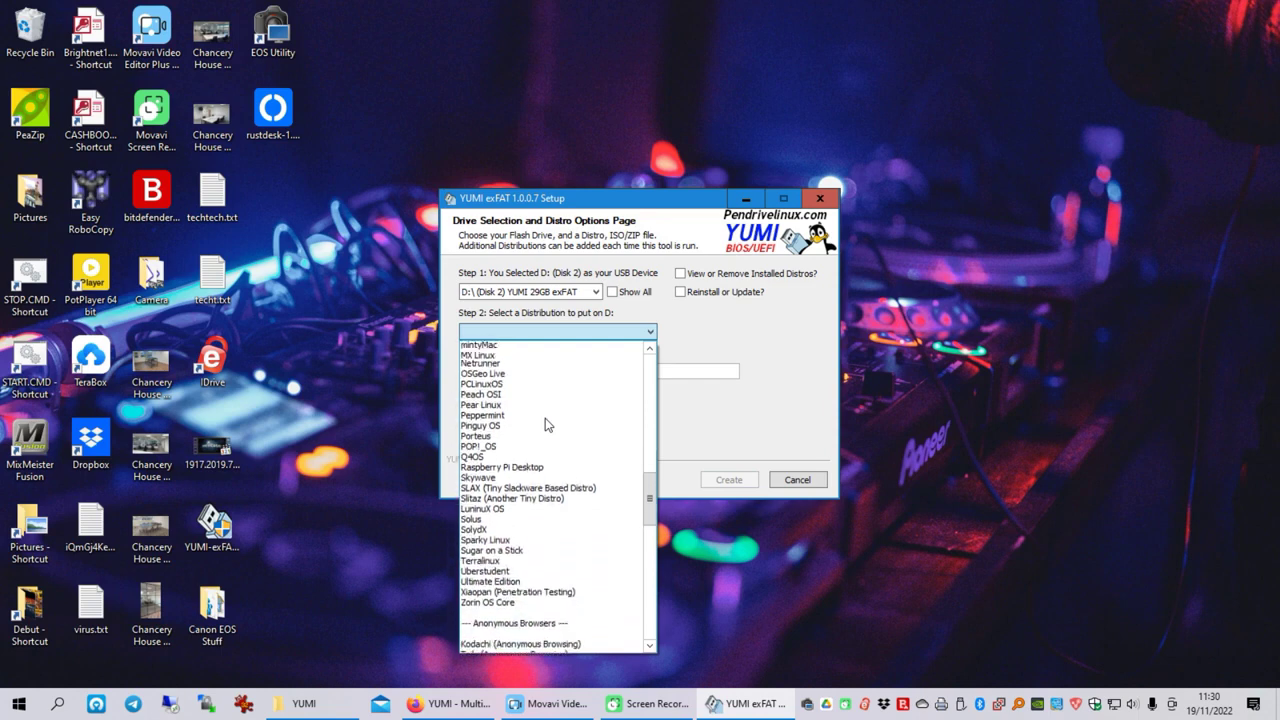
scroll(548, 425, "down", 4)
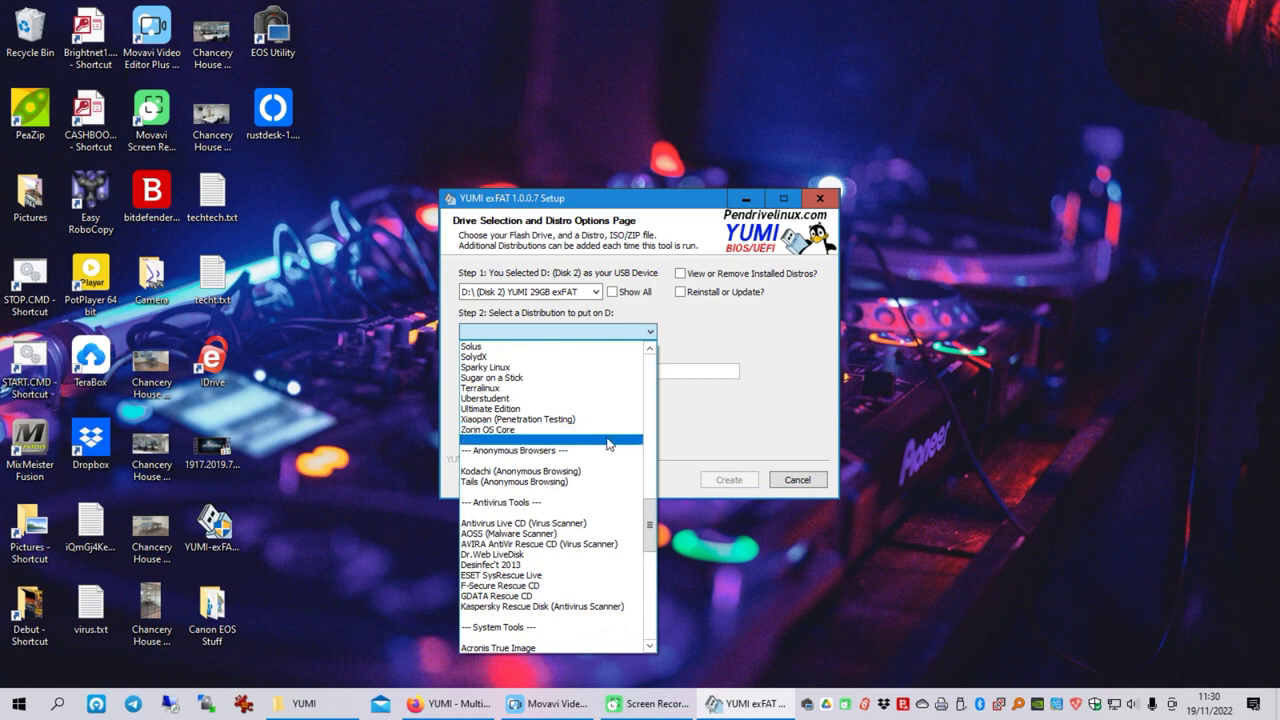
scroll(514, 440, "down", 1)
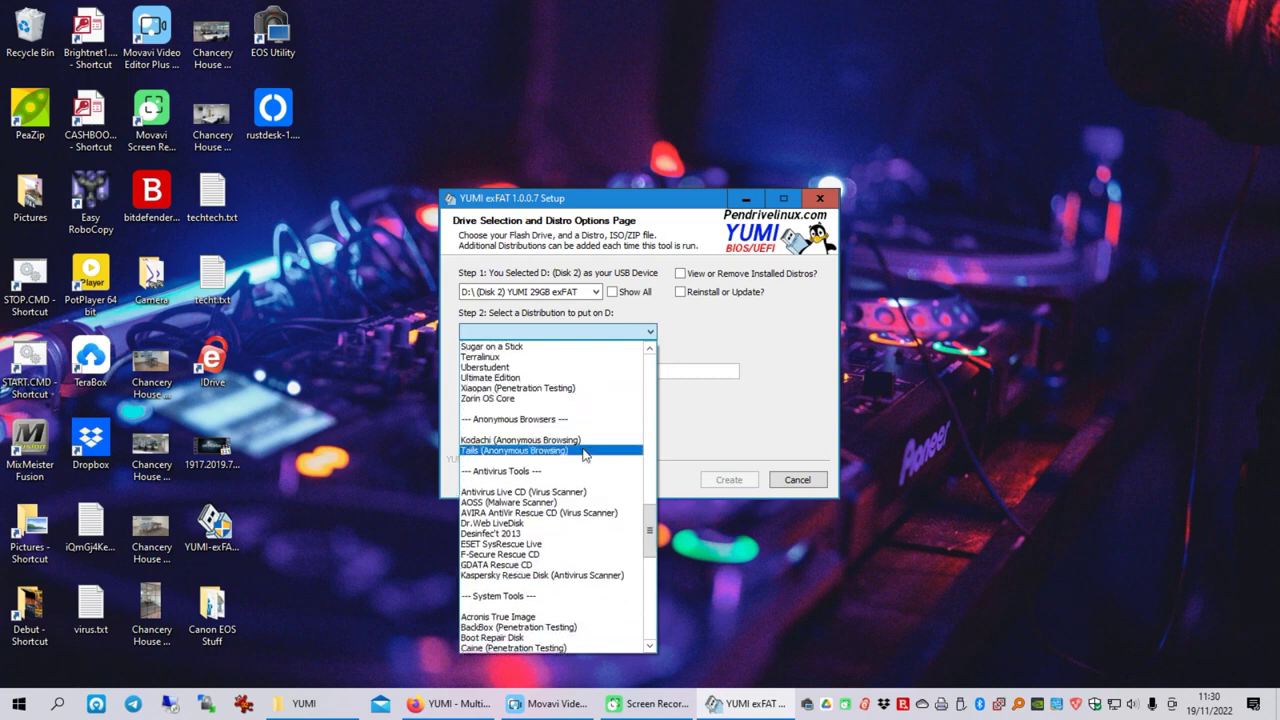
scroll(585, 452, "down", 2)
scroll(585, 452, "down", 1)
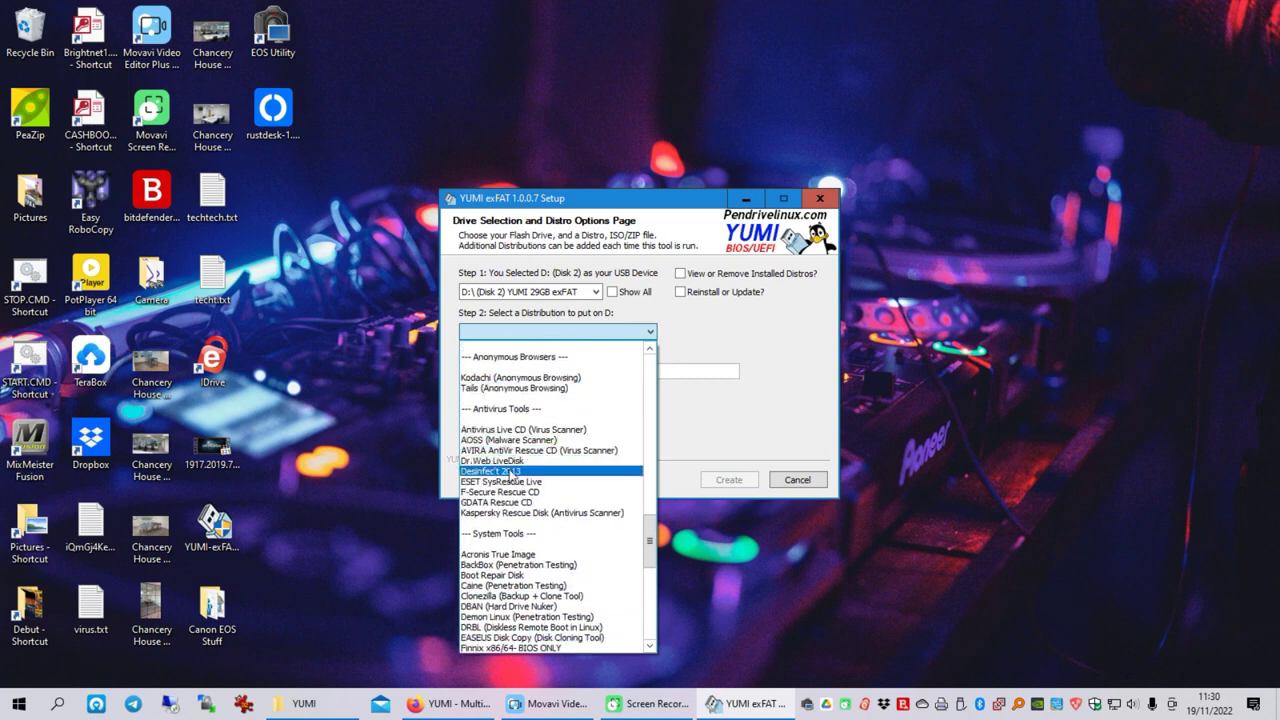
scroll(514, 508, "down", 1)
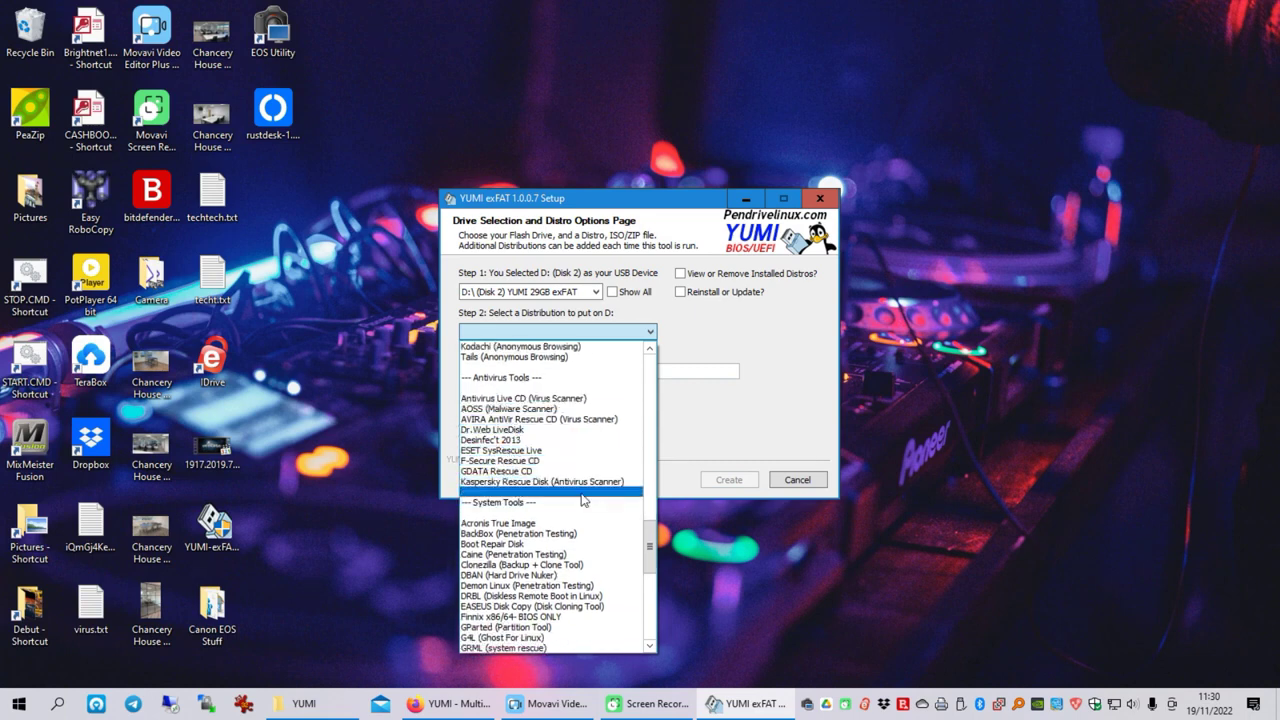
scroll(580, 498, "down", 1)
scroll(583, 498, "down", 4)
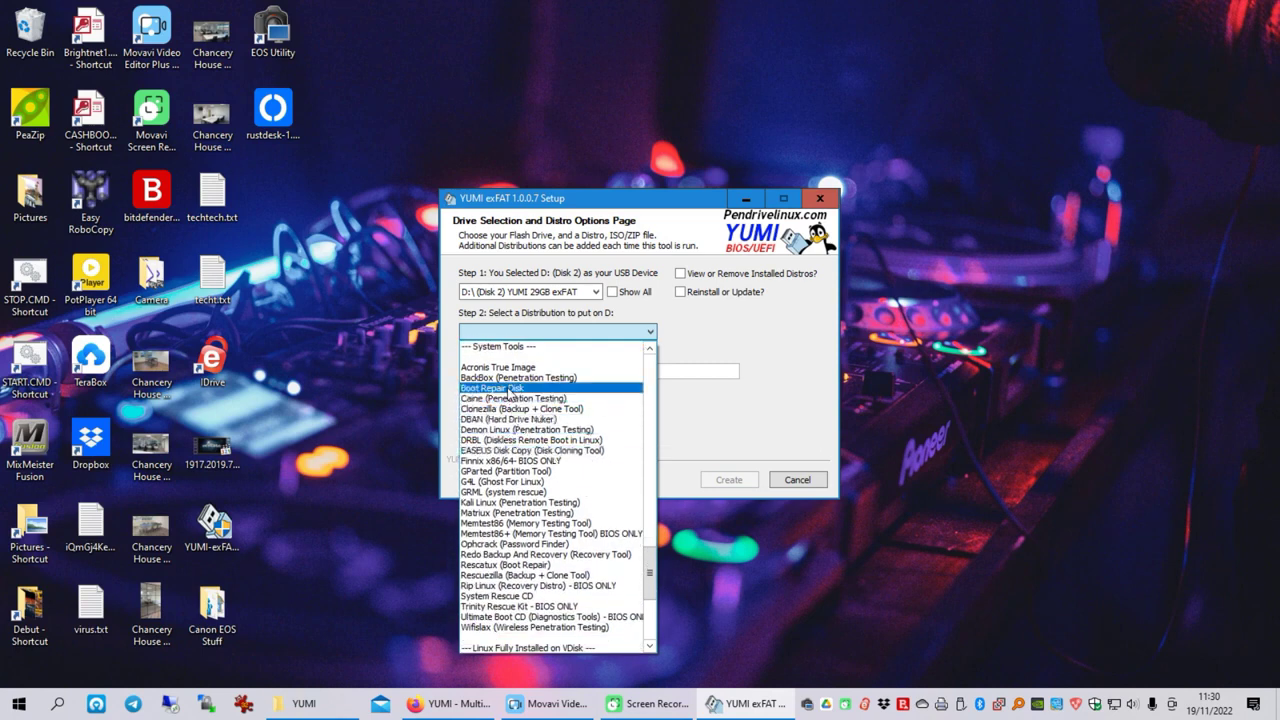
scroll(535, 475, "down", 2)
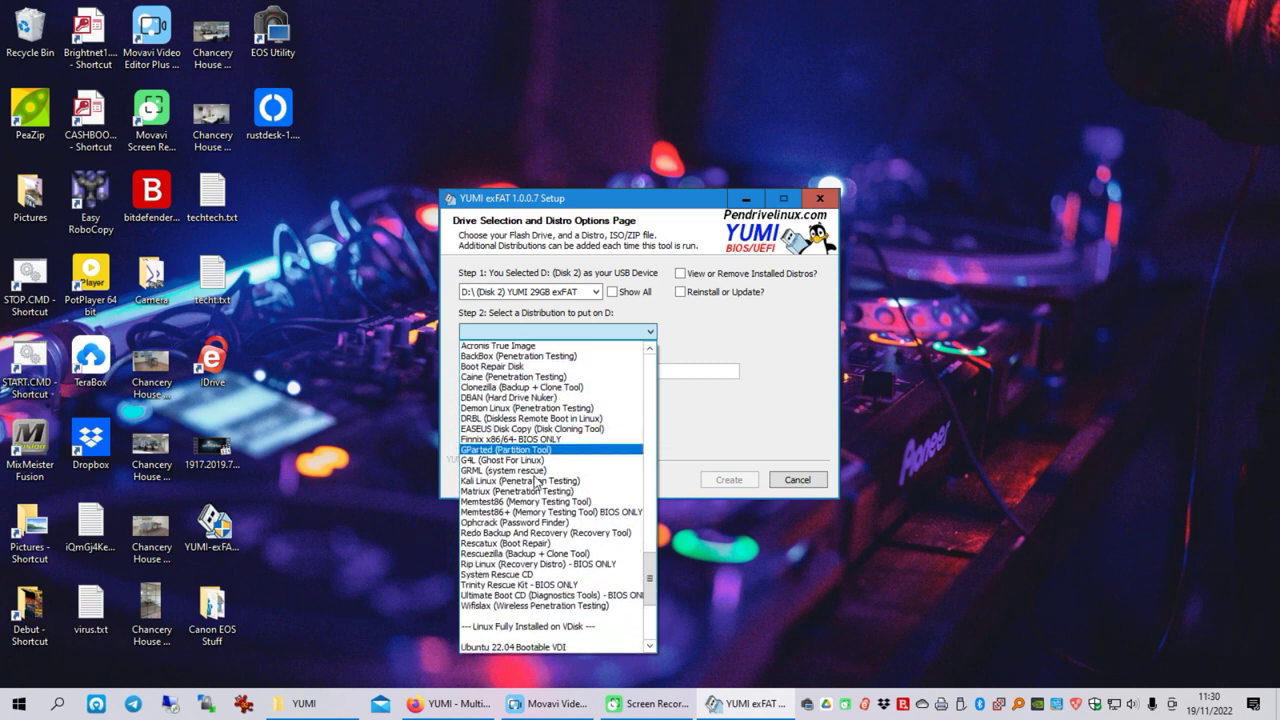
scroll(537, 483, "down", 1)
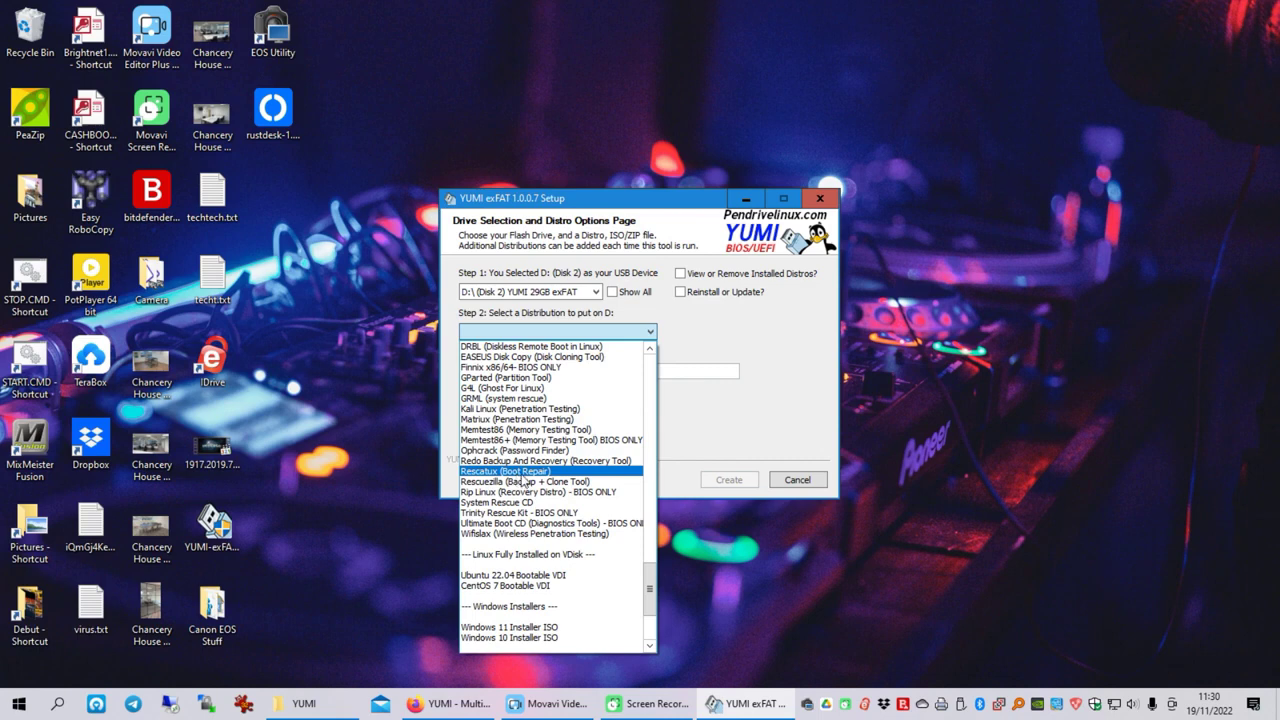
scroll(533, 495, "down", 1)
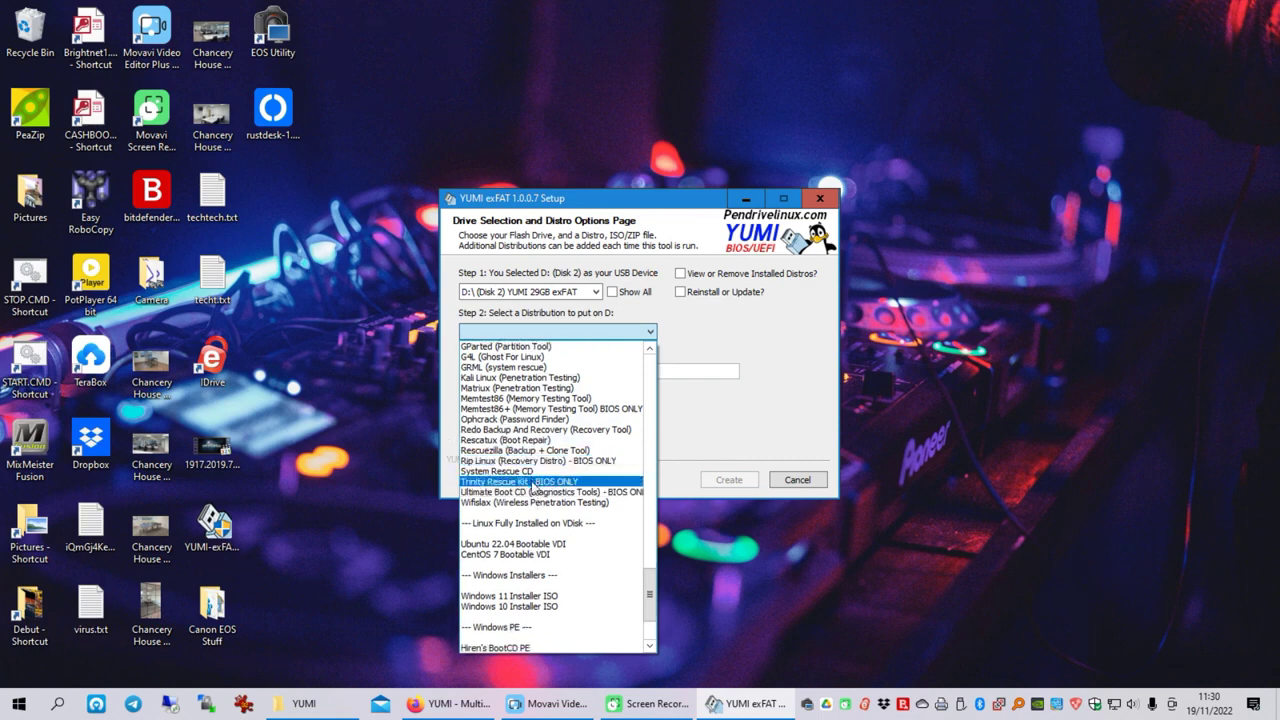
scroll(528, 486, "down", 1)
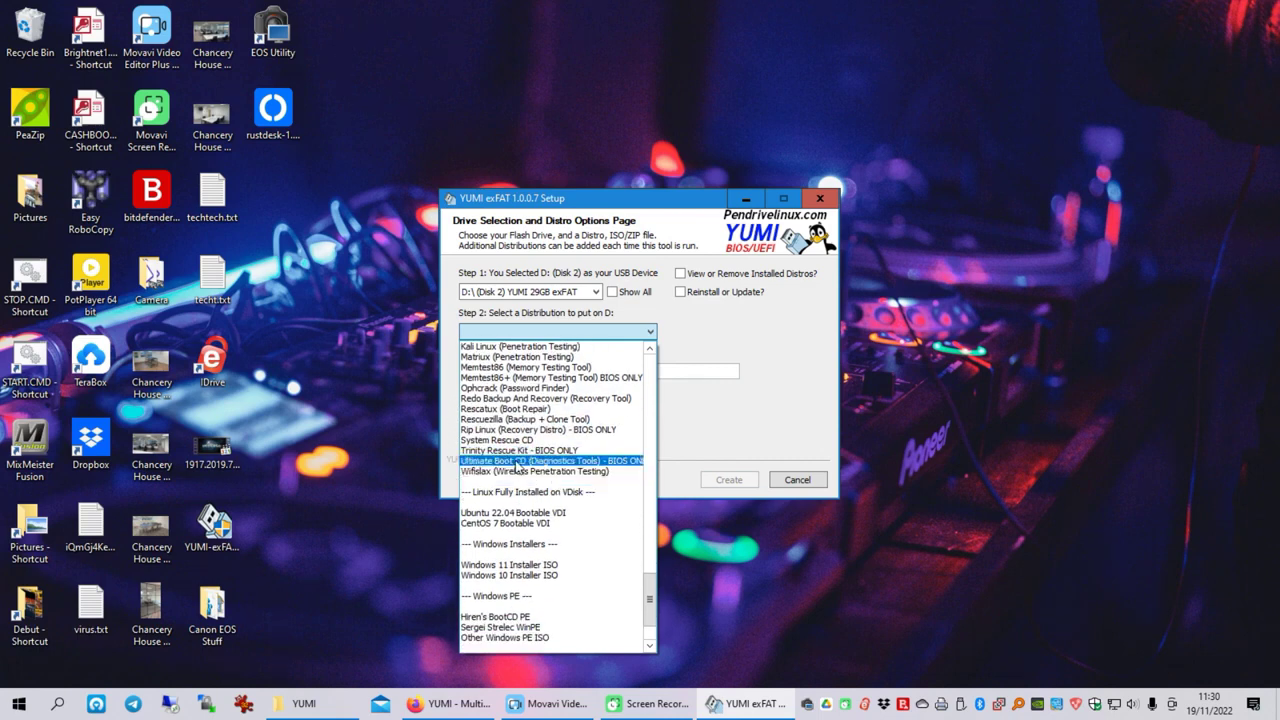
scroll(522, 468, "down", 1)
scroll(522, 468, "down", 2)
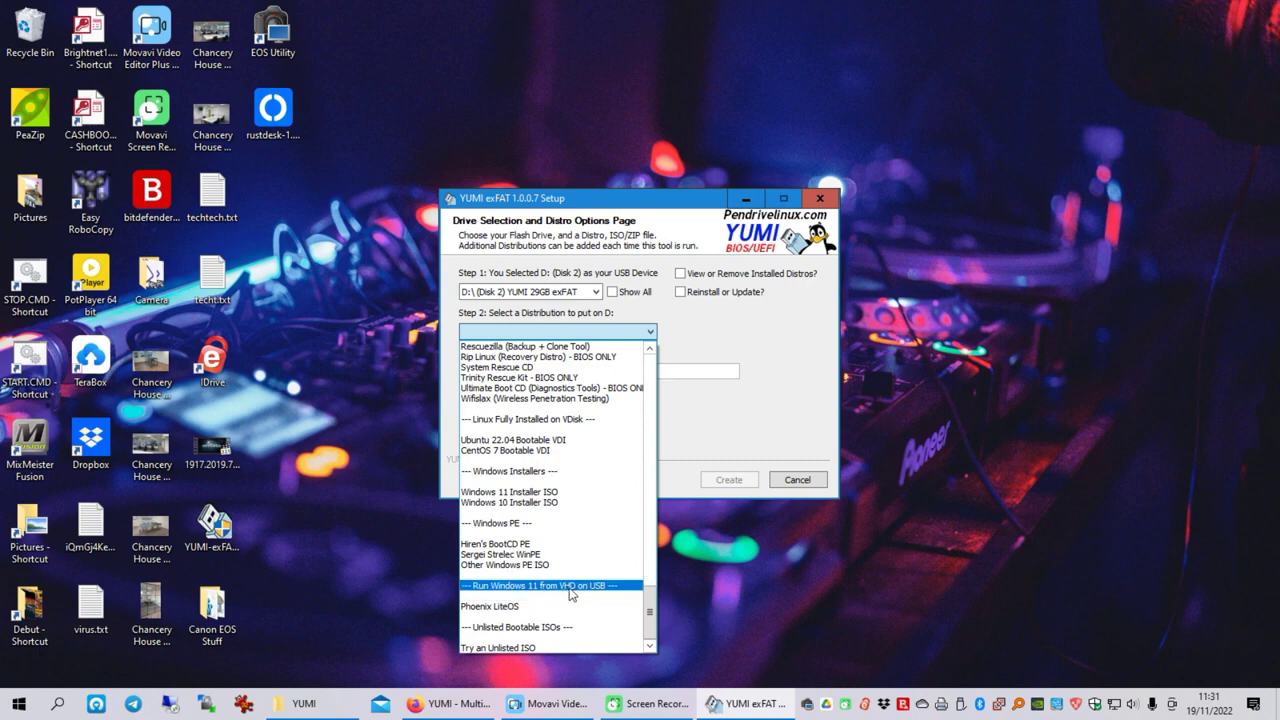
left_click(533, 648)
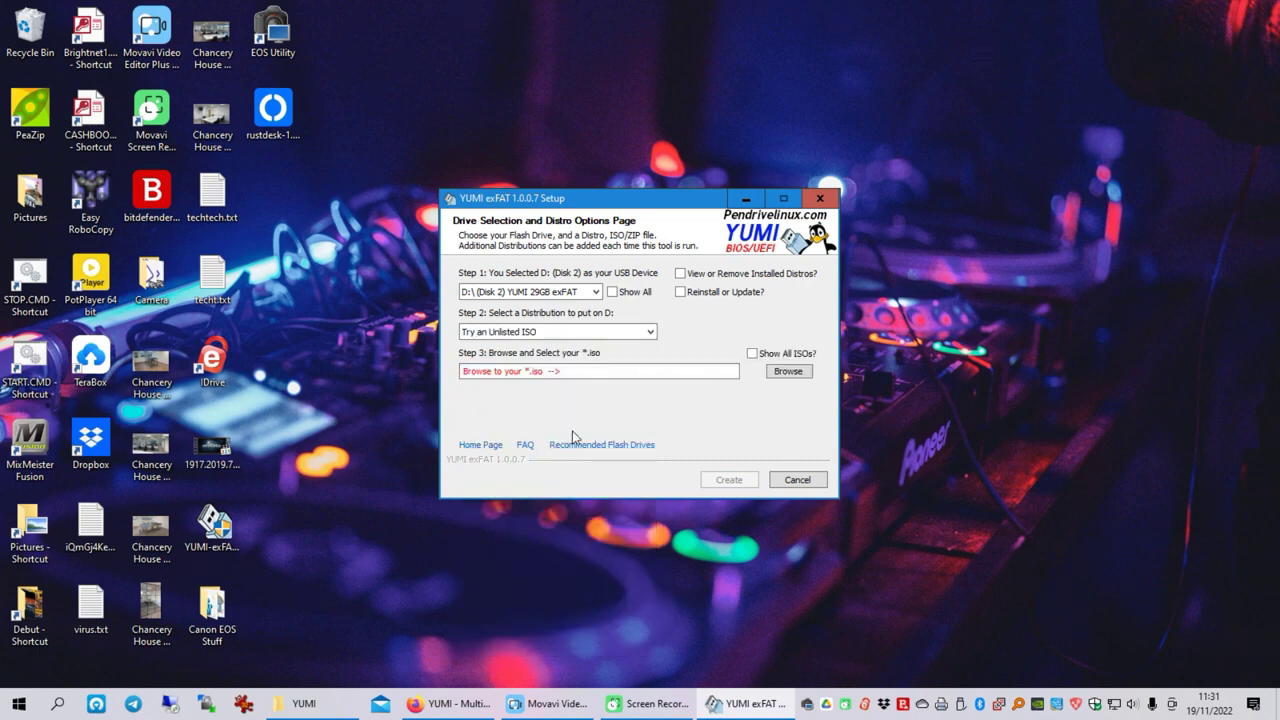
- Select mtboot.iso from the Downloads folder as the ISO to add
left_click(785, 374)
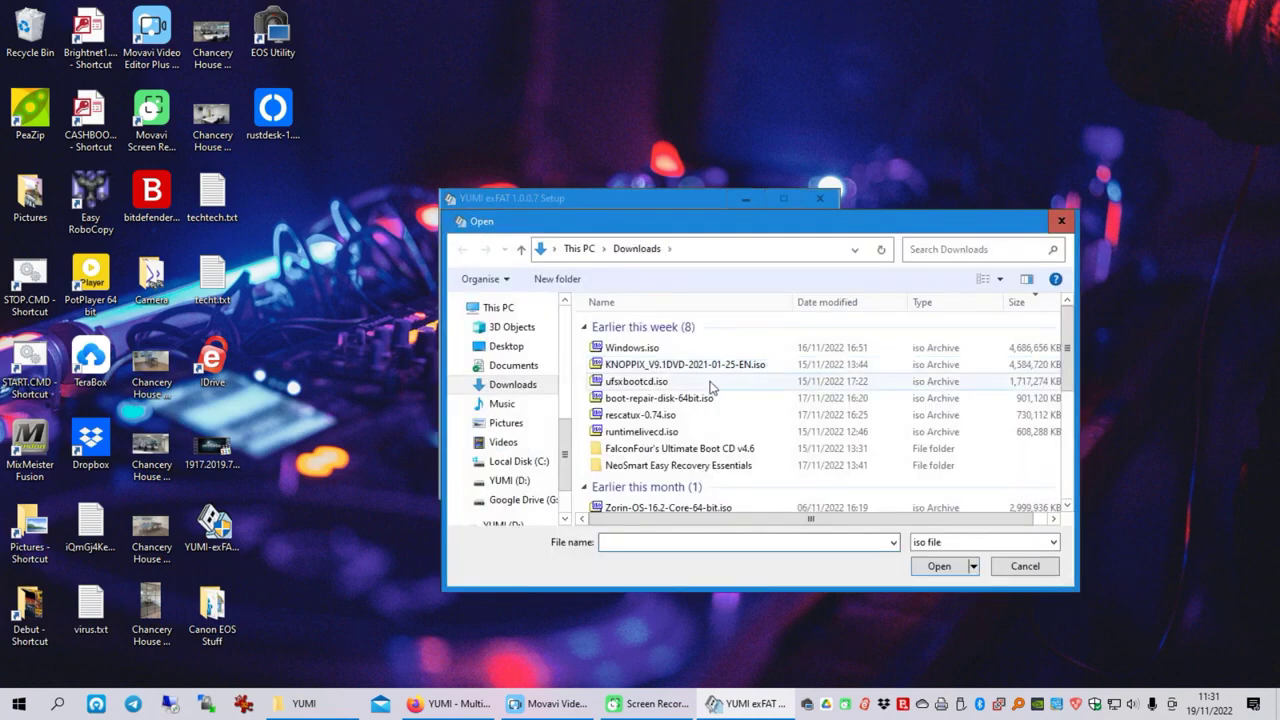
scroll(710, 386, "down", 2)
scroll(710, 386, "down", 2)
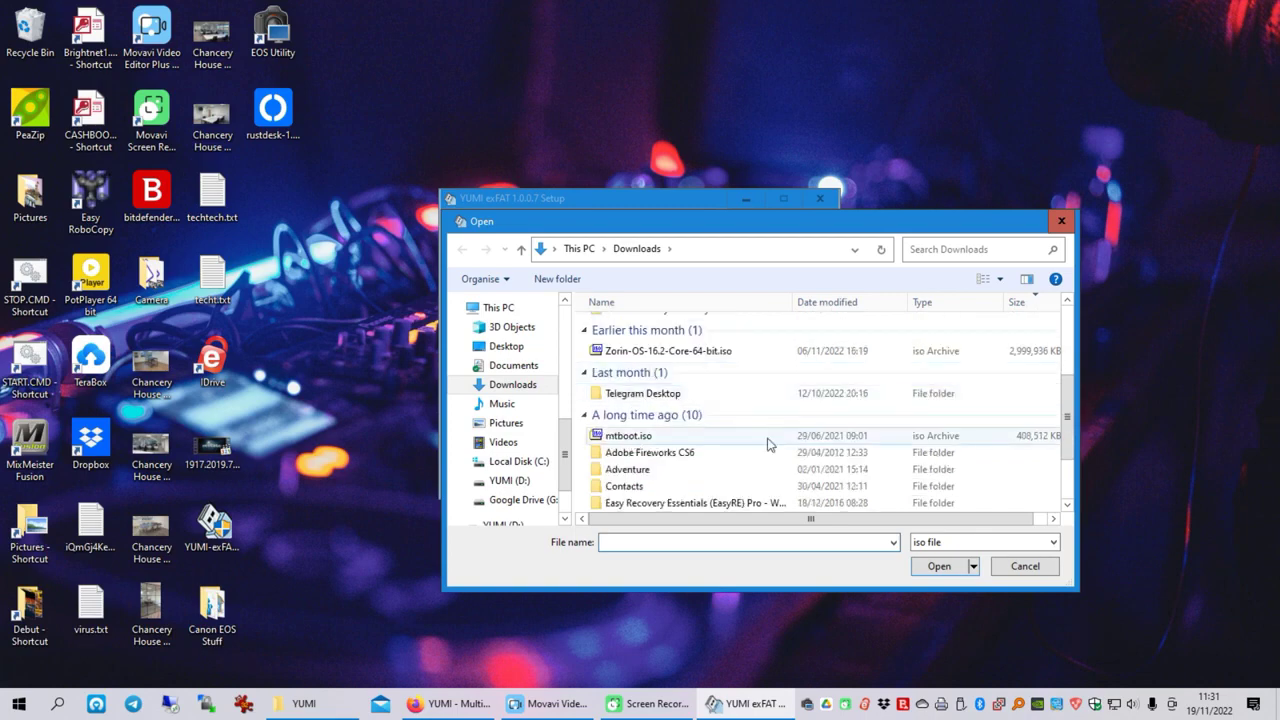
left_click(637, 437)
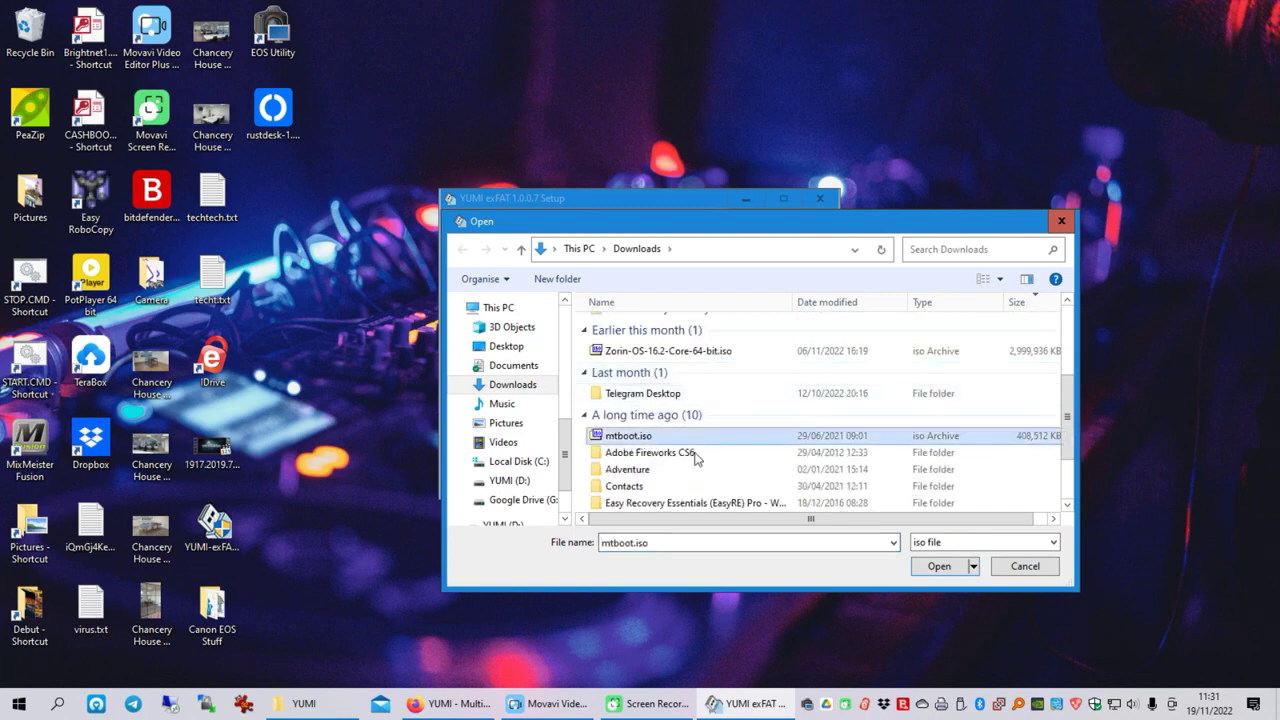
left_click(940, 567)
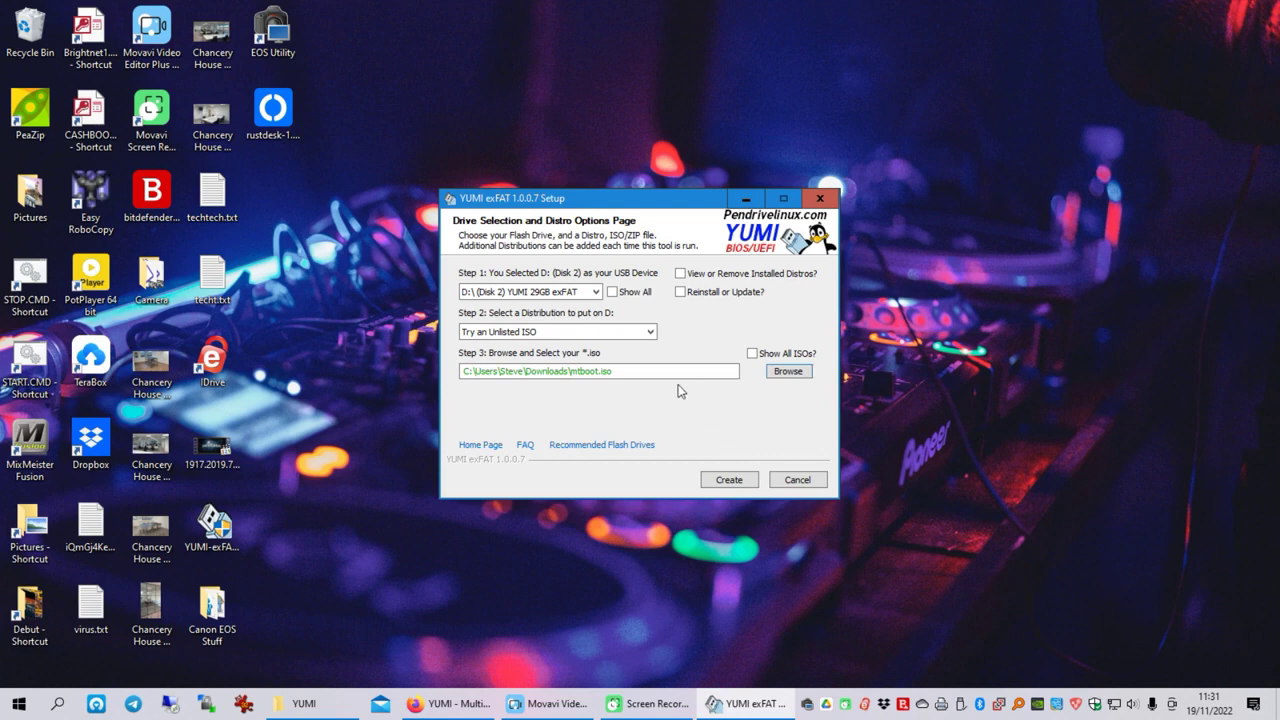
- Write the selected ISO to drive D:, decline adding more distributions and close the setup
left_click(731, 481)
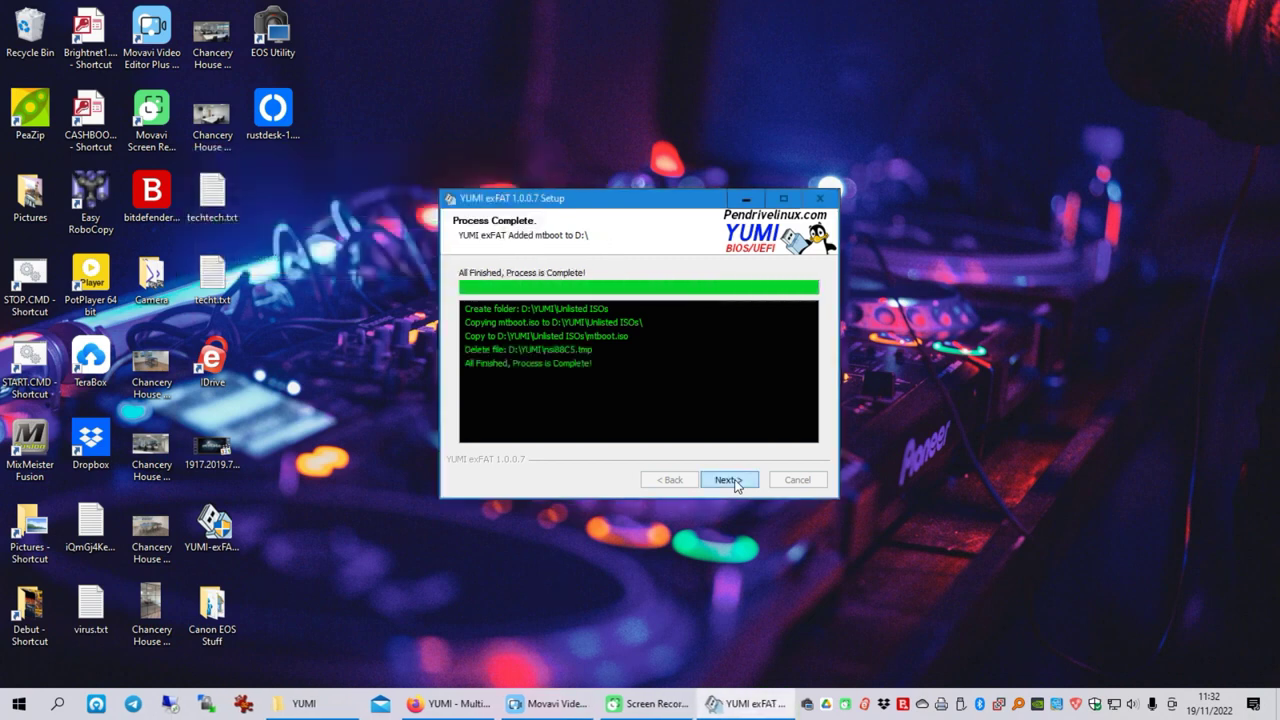
left_click(729, 480)
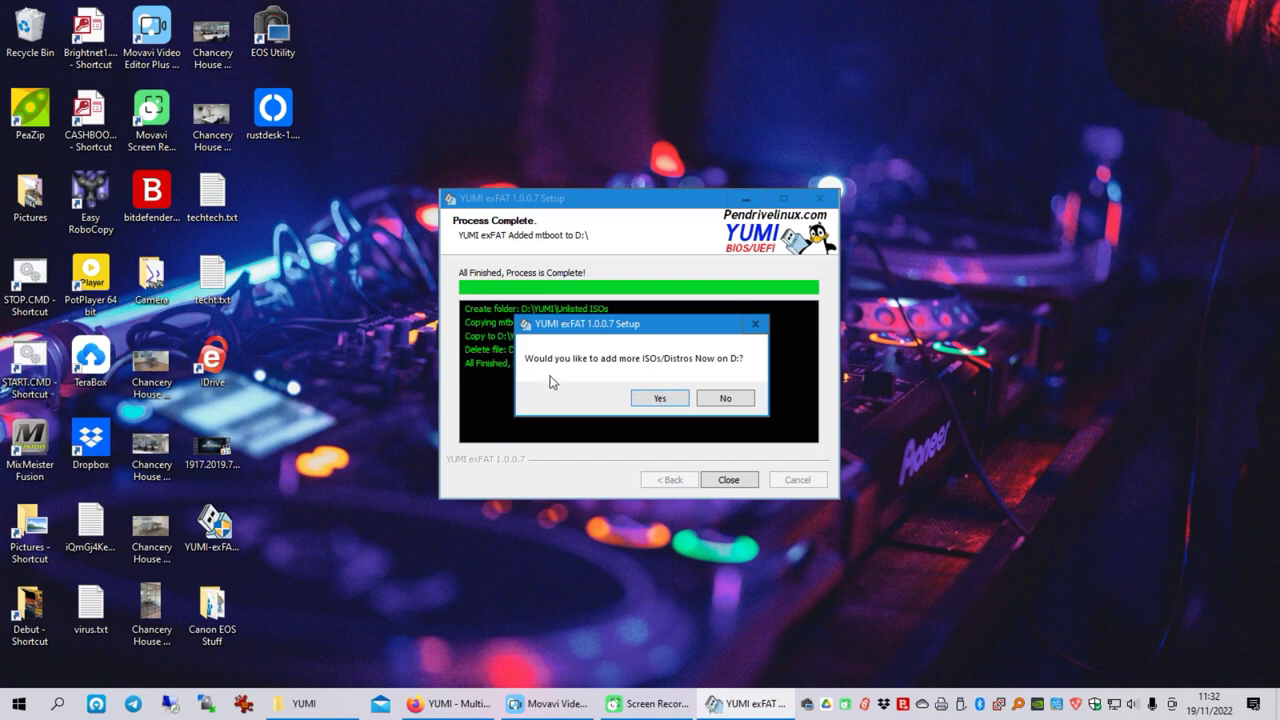
left_click(727, 402)
left_click(729, 480)
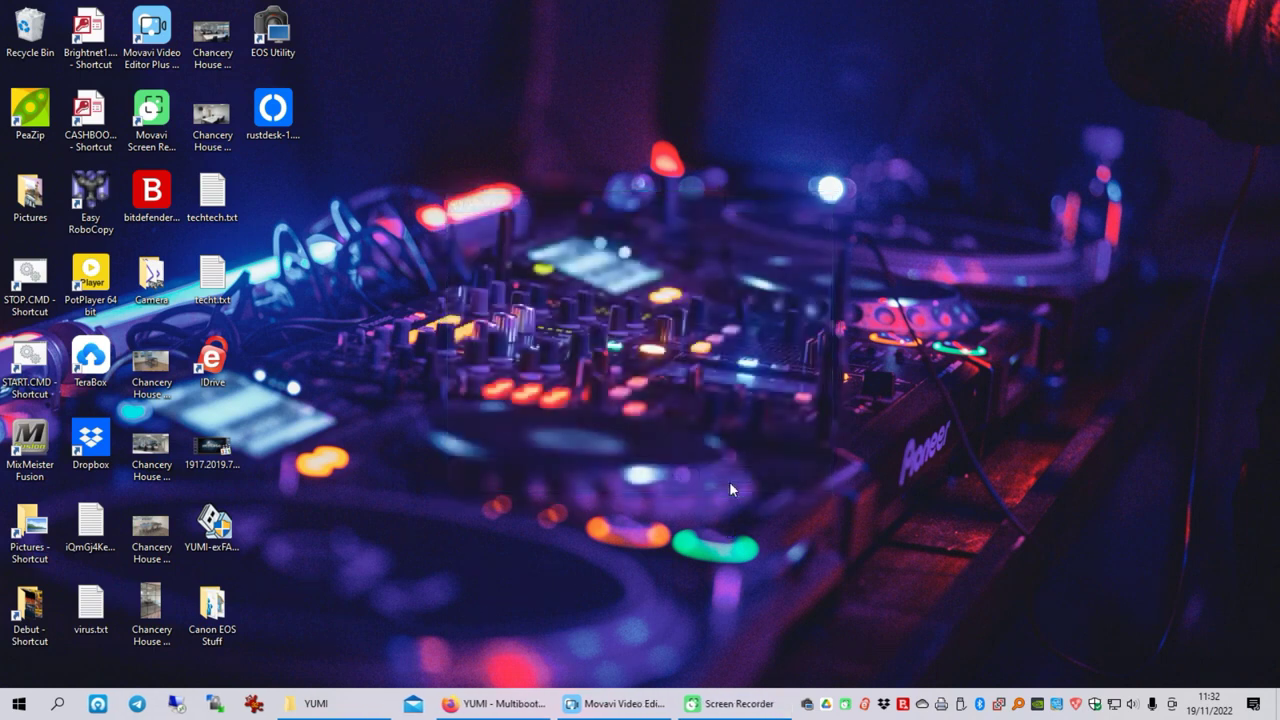
- Relaunch YUMI exFAT, accept the licence agreement and select drive D: as the USB device
double_click(212, 525)
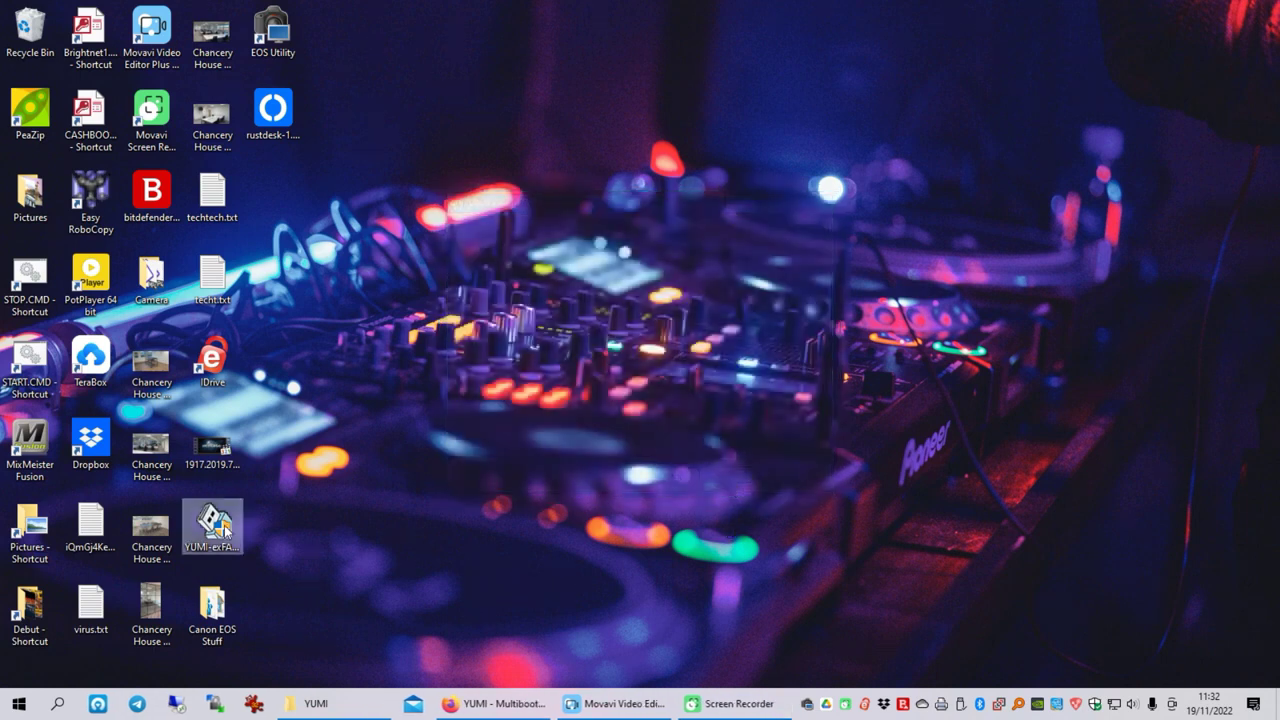
left_click(728, 480)
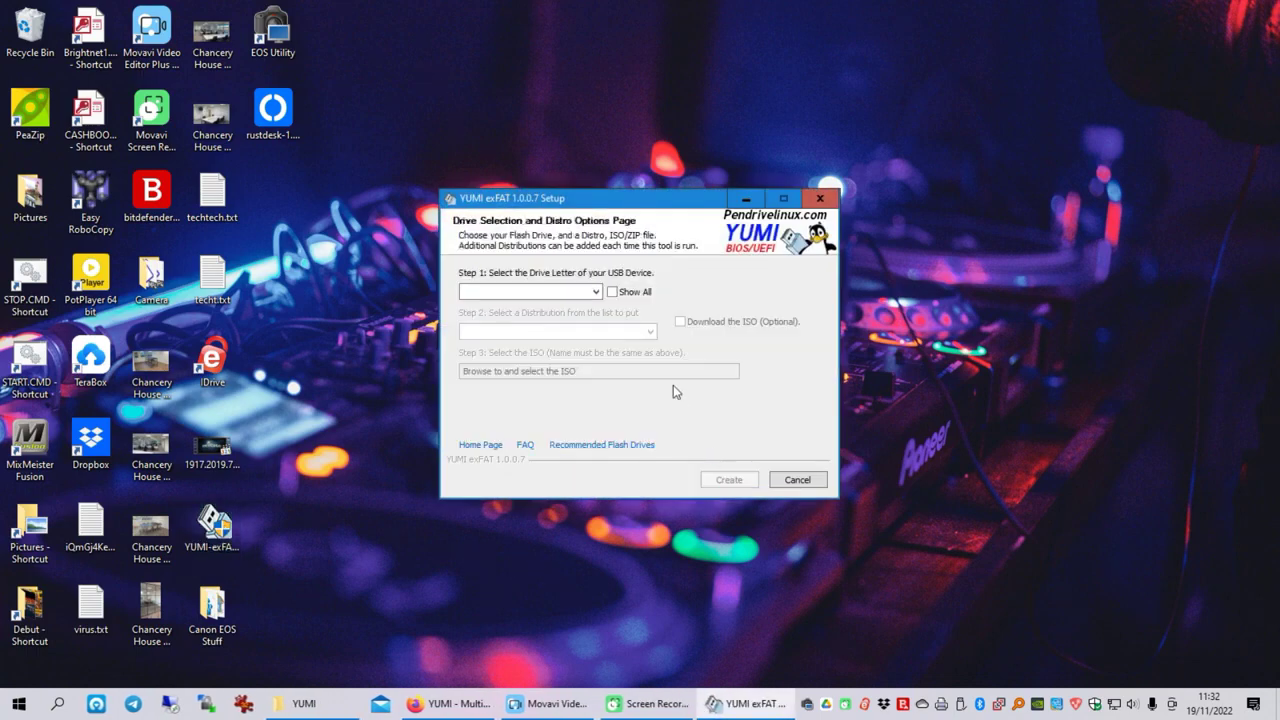
left_click(542, 292)
left_click(538, 306)
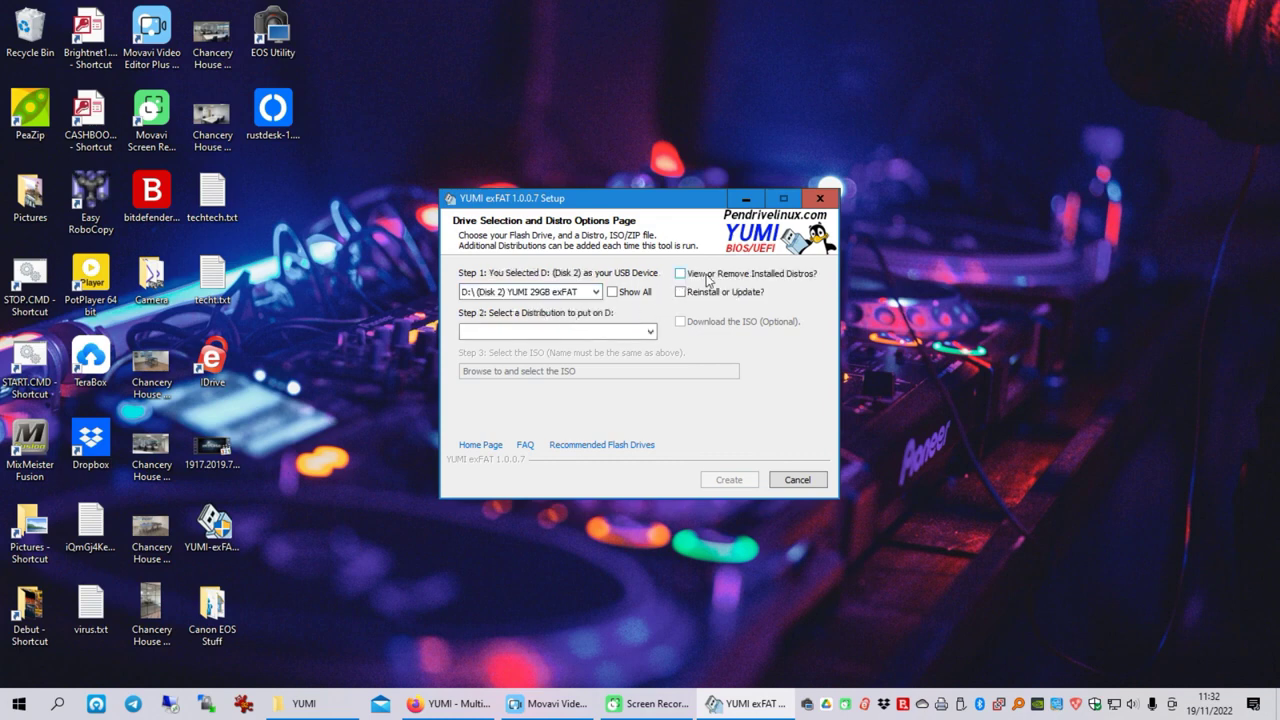
- Check the distributions installed on drive D: in uninstaller mode without removing any, and leave that mode
left_click(682, 274)
left_click(587, 336)
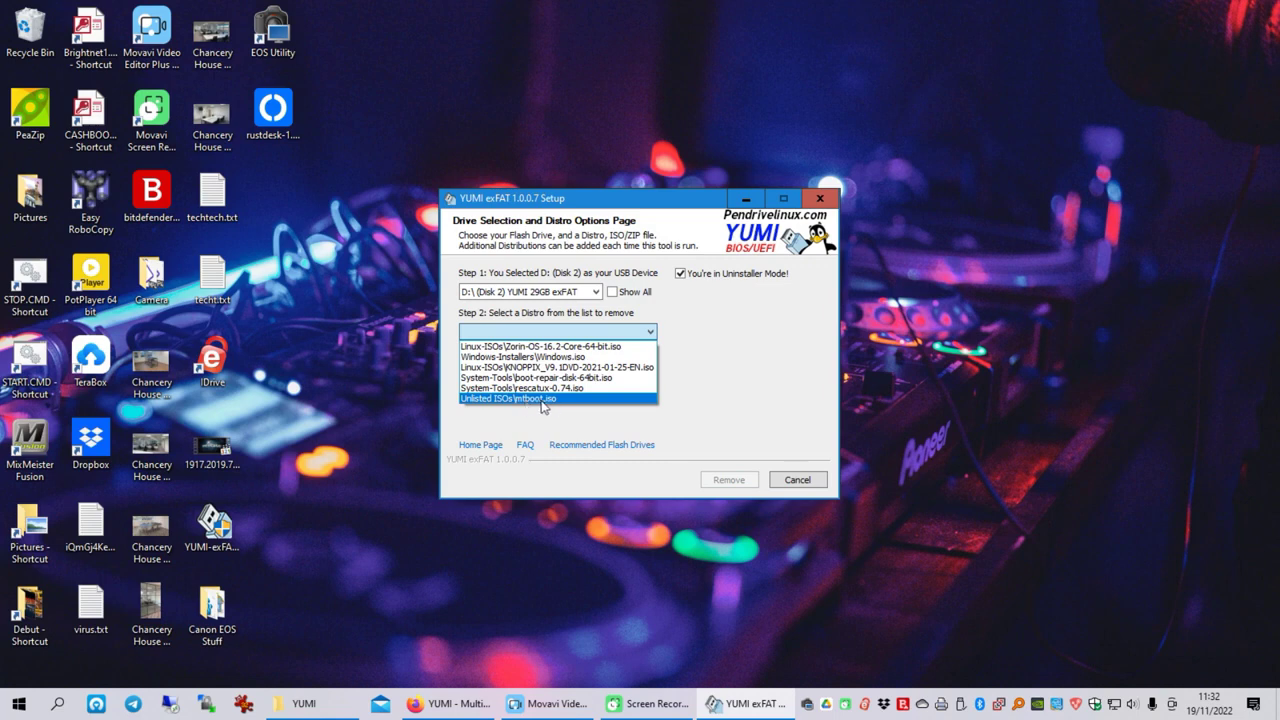
left_click(715, 395)
left_click(590, 334)
left_click(660, 416)
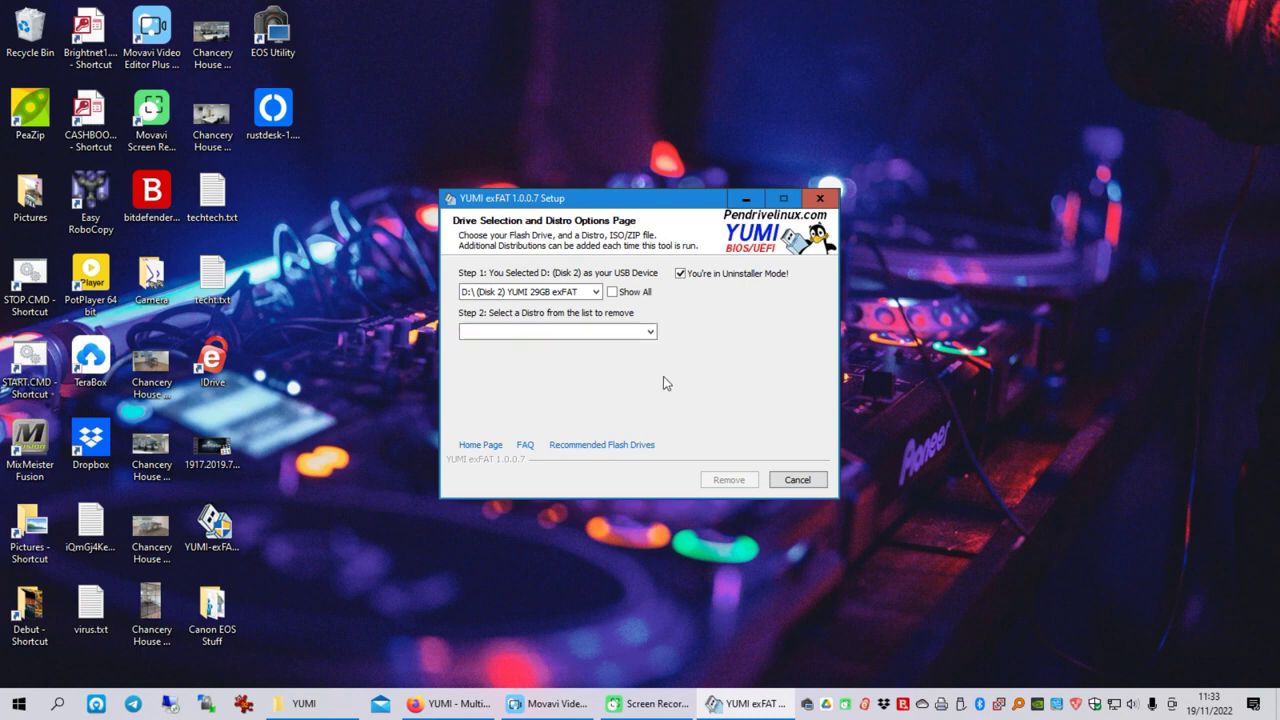
left_click(710, 275)
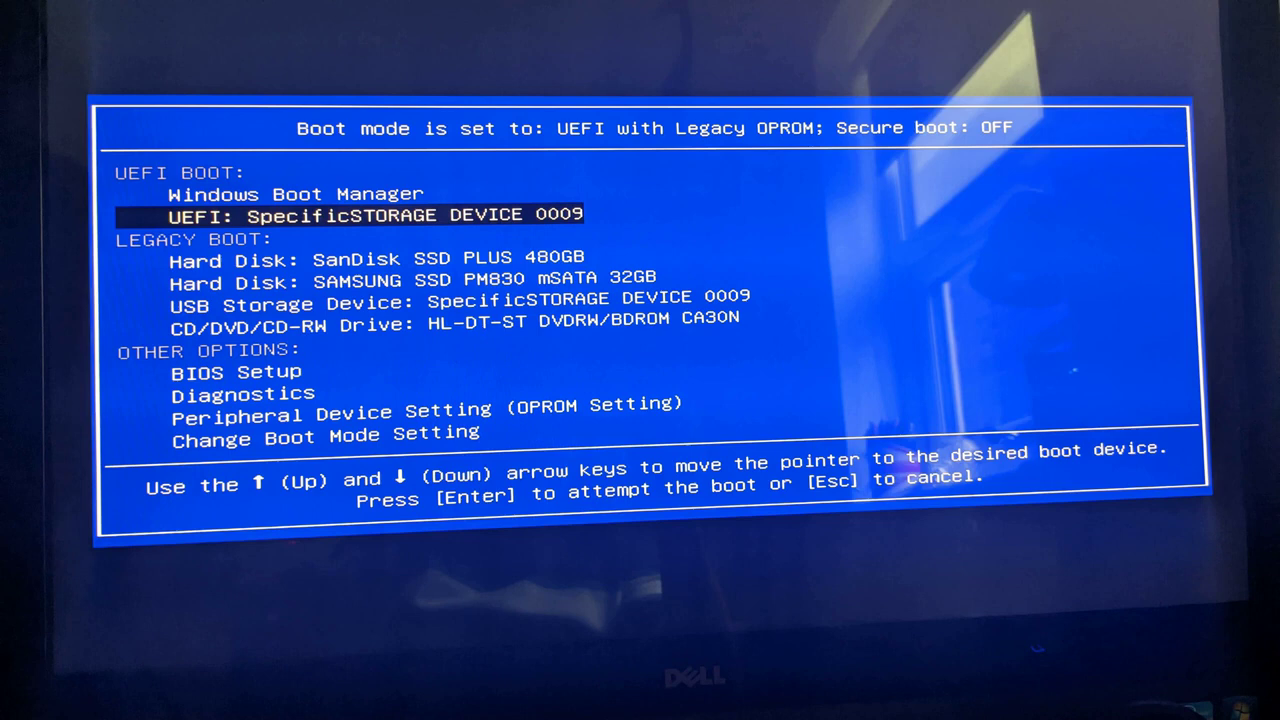
- Boot the PC from the UEFI USB storage device and open the Unlisted ISOs folder in the YUMI boot menu
key("Up")
key("Up")
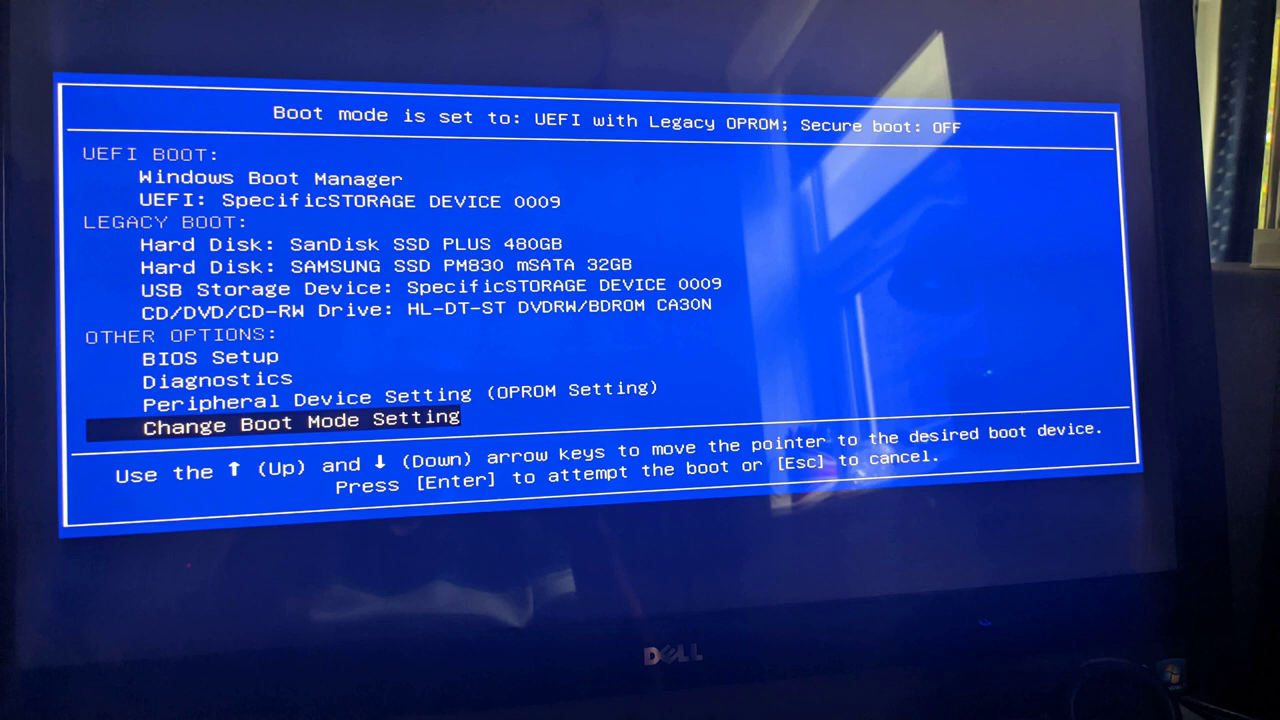
key("Return")
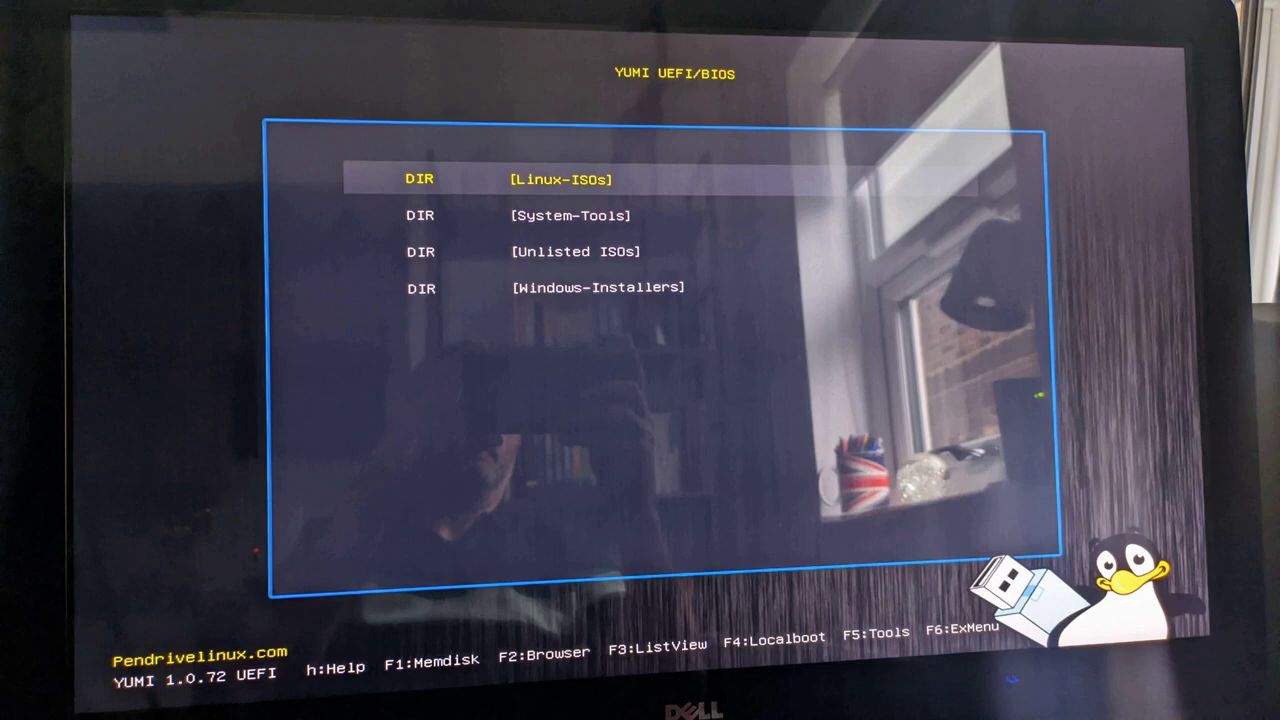
key("Return")
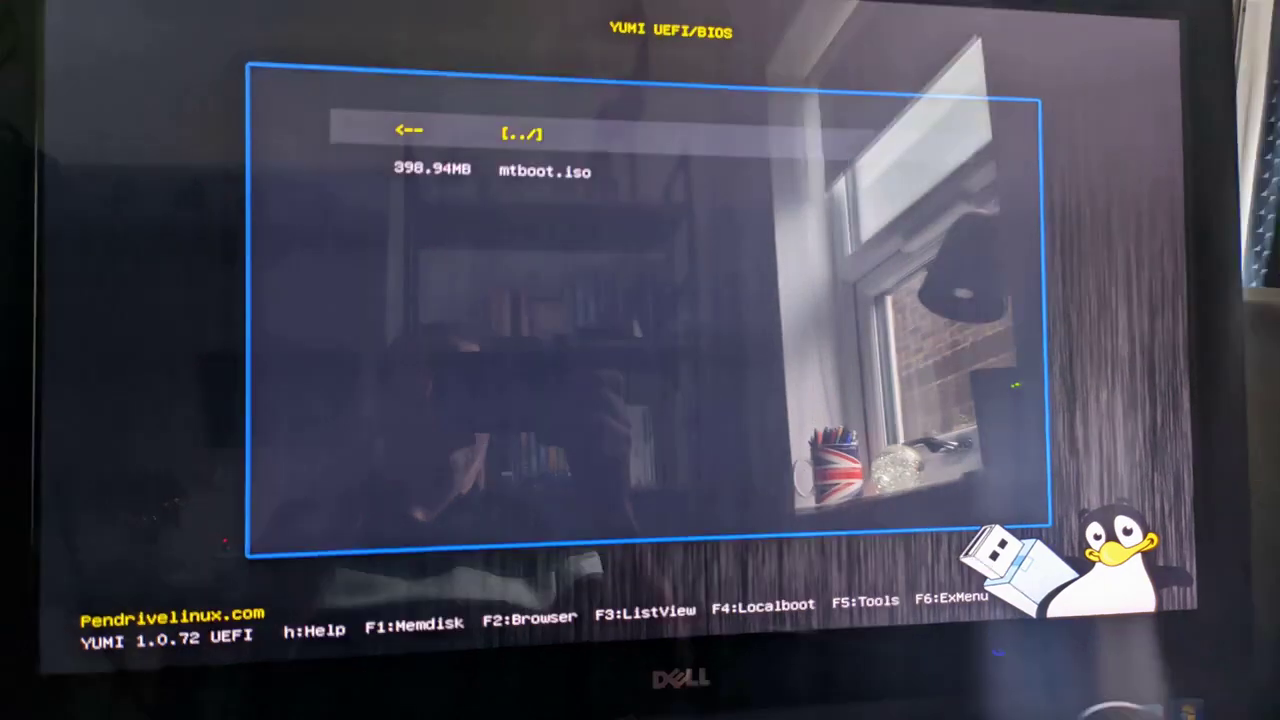